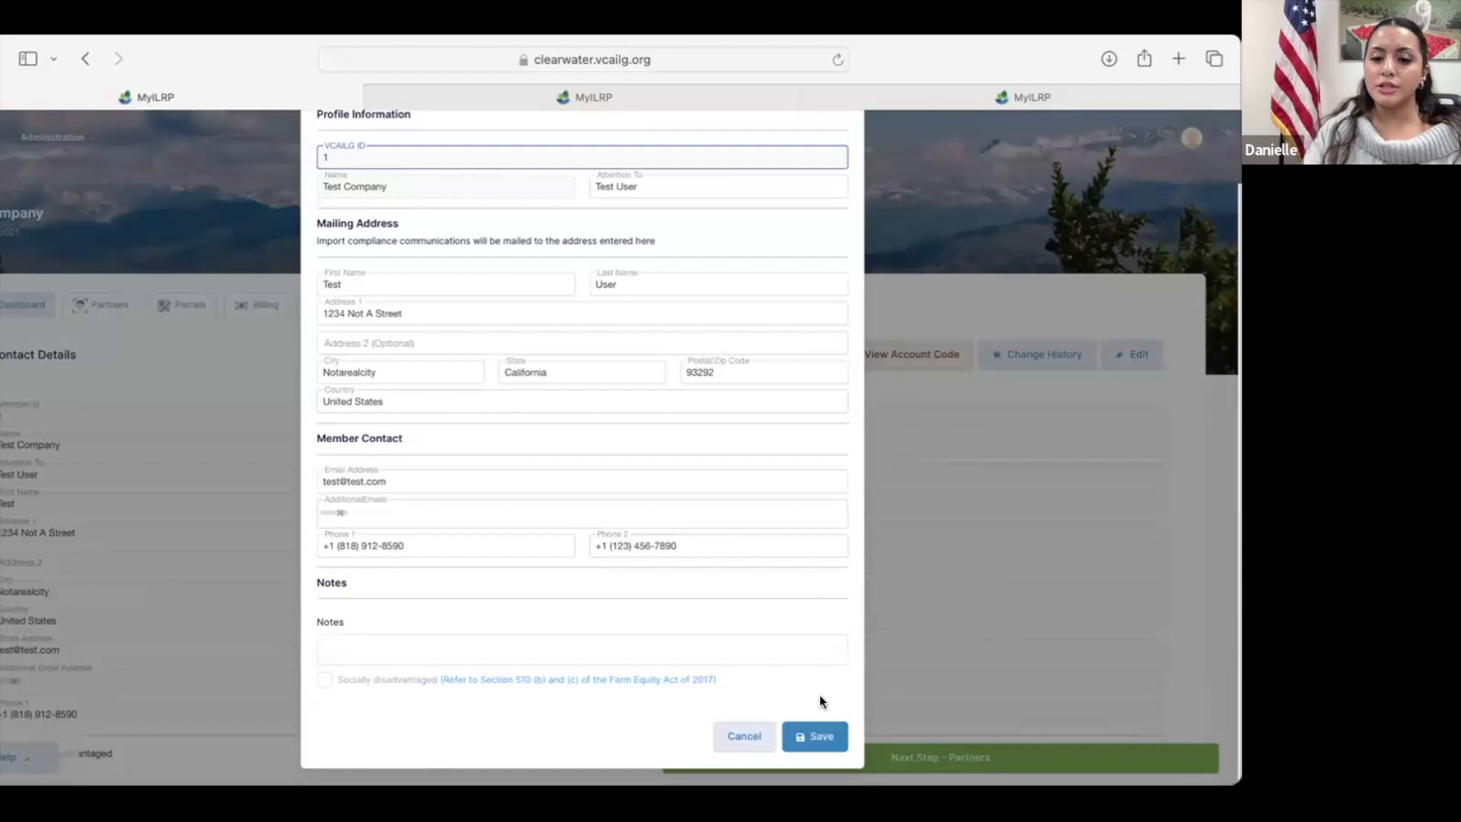
# Step: Save the company's contact profile and open the NOI Selection step of the TMDL module
pyautogui.click(817, 732)
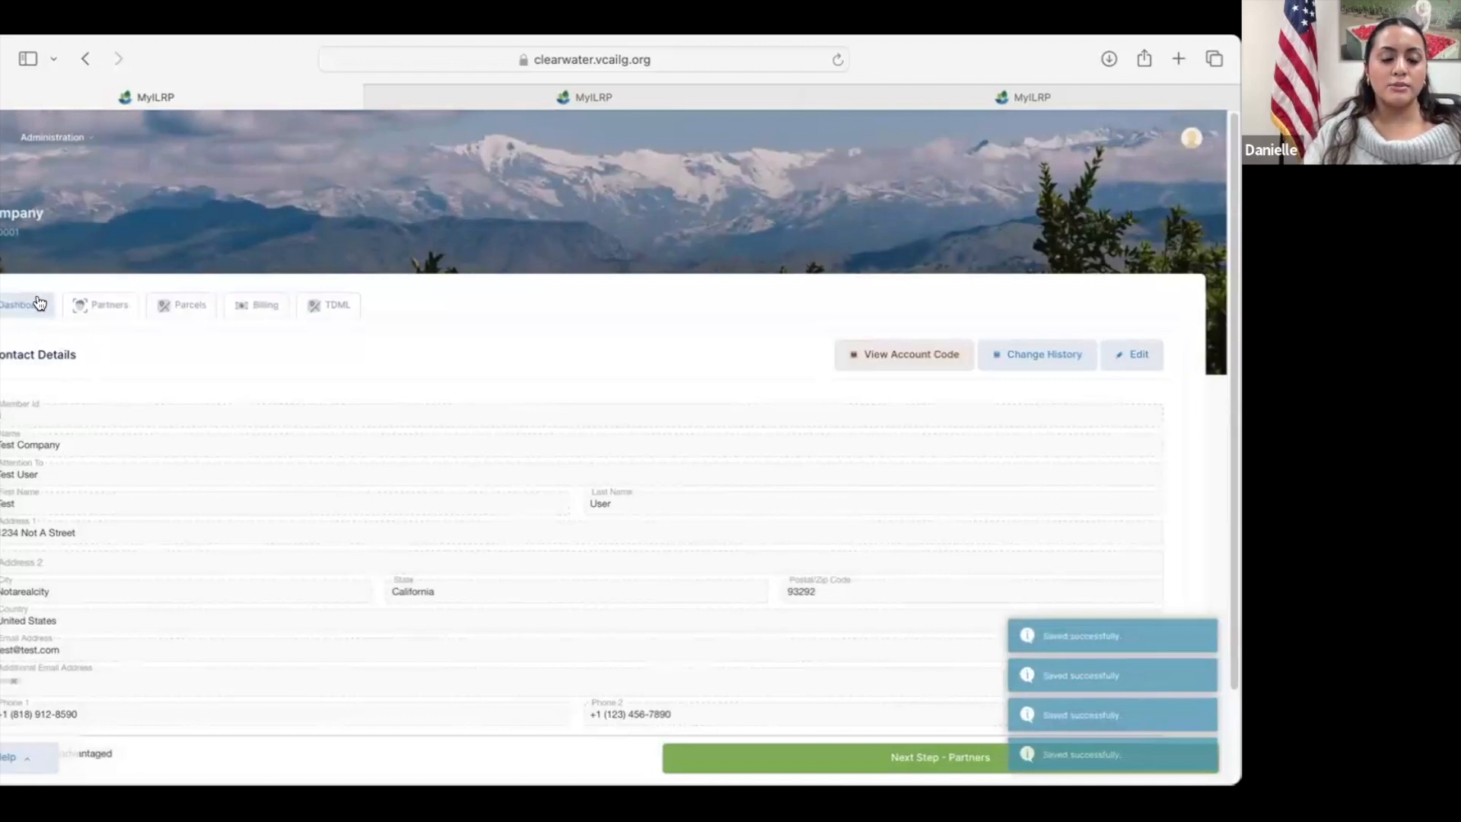
pyautogui.click(338, 298)
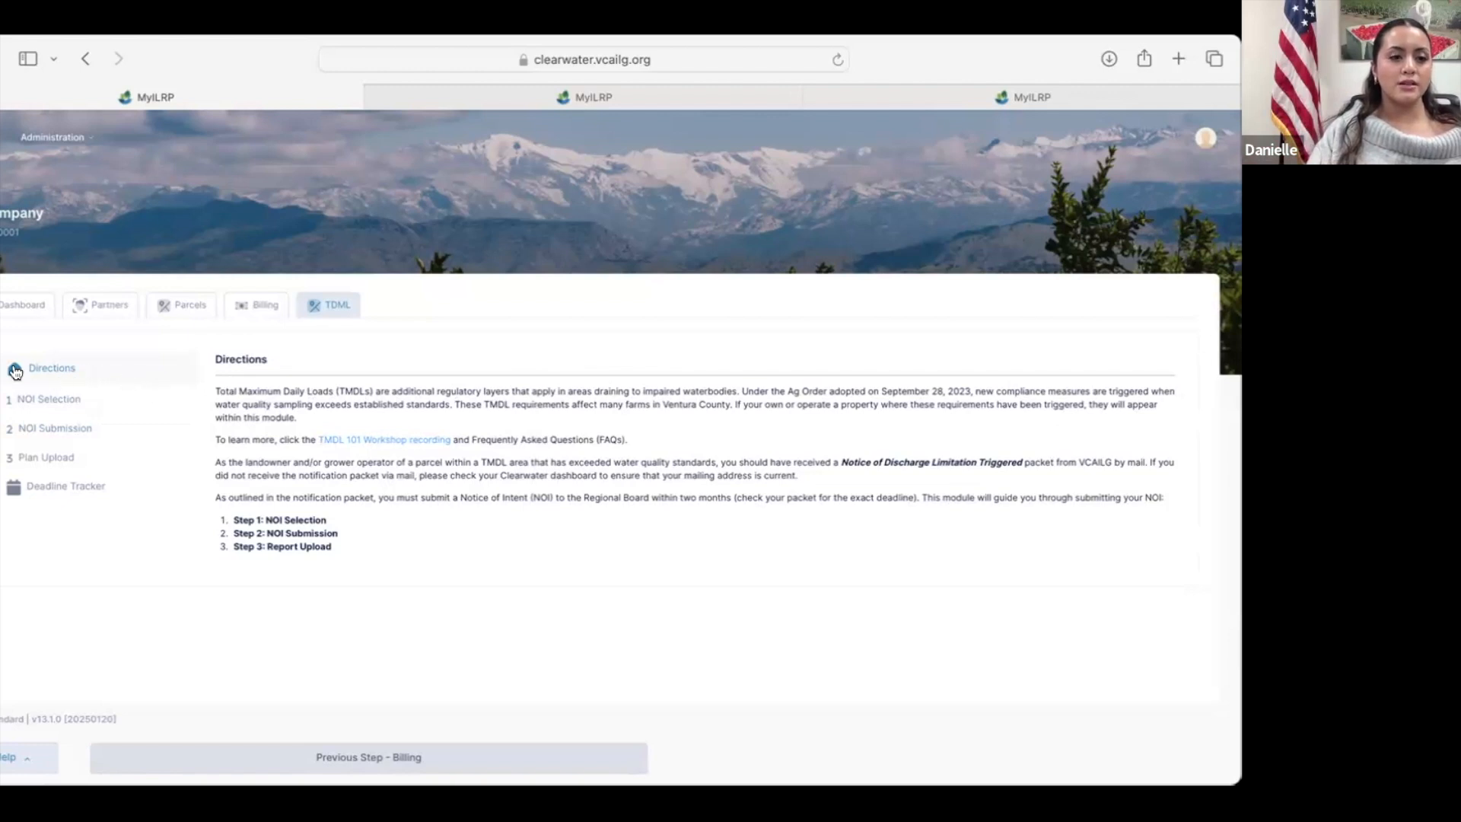
pyautogui.click(98, 401)
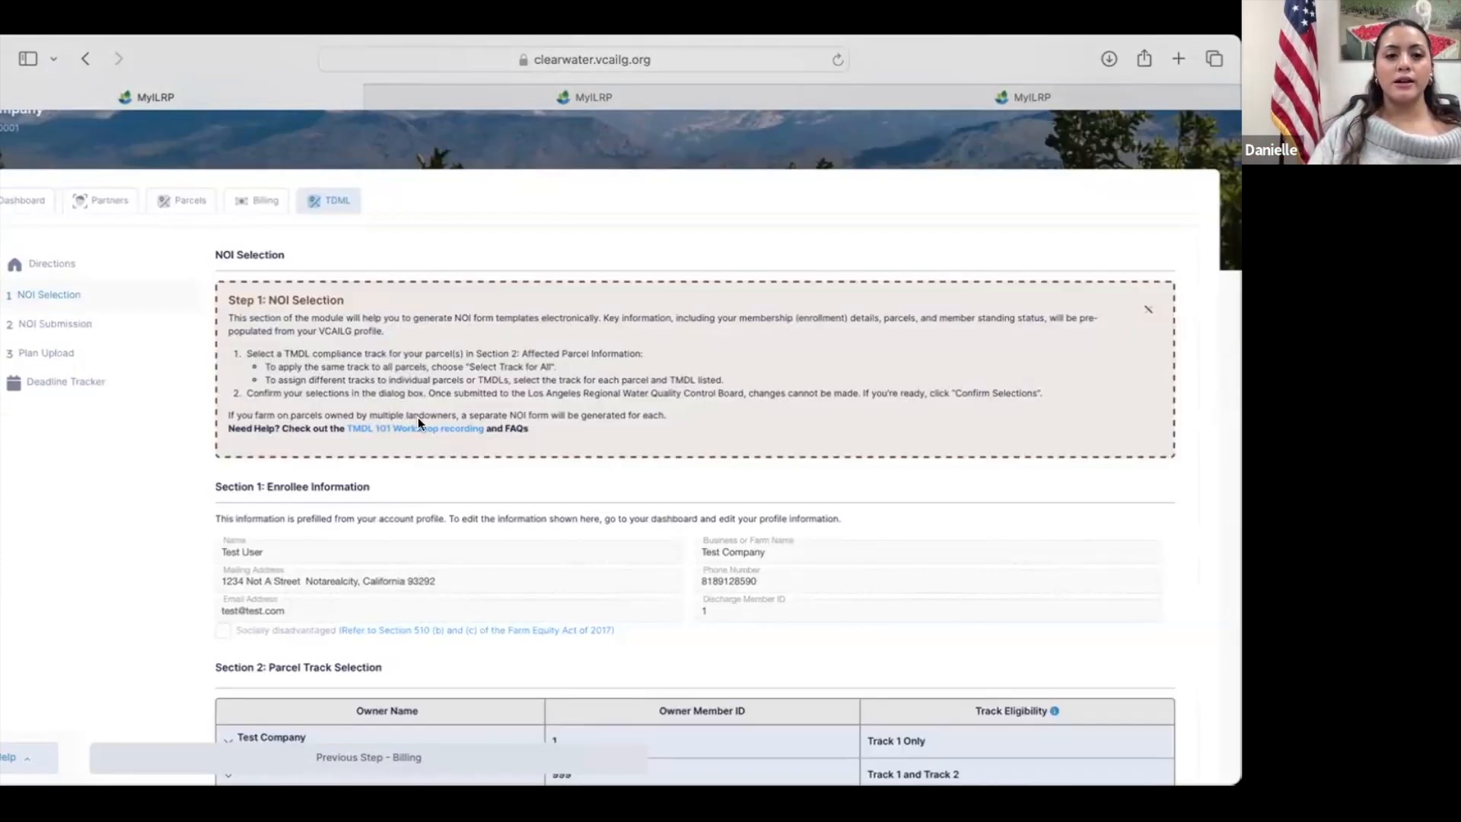
# Step: Review the NOI Selection instructions and enrollee information, and expand both owners' affected parcels under Parcel Track Selection
pyautogui.scroll(-1, 418, 418)
pyautogui.scroll(-1, 417, 418)
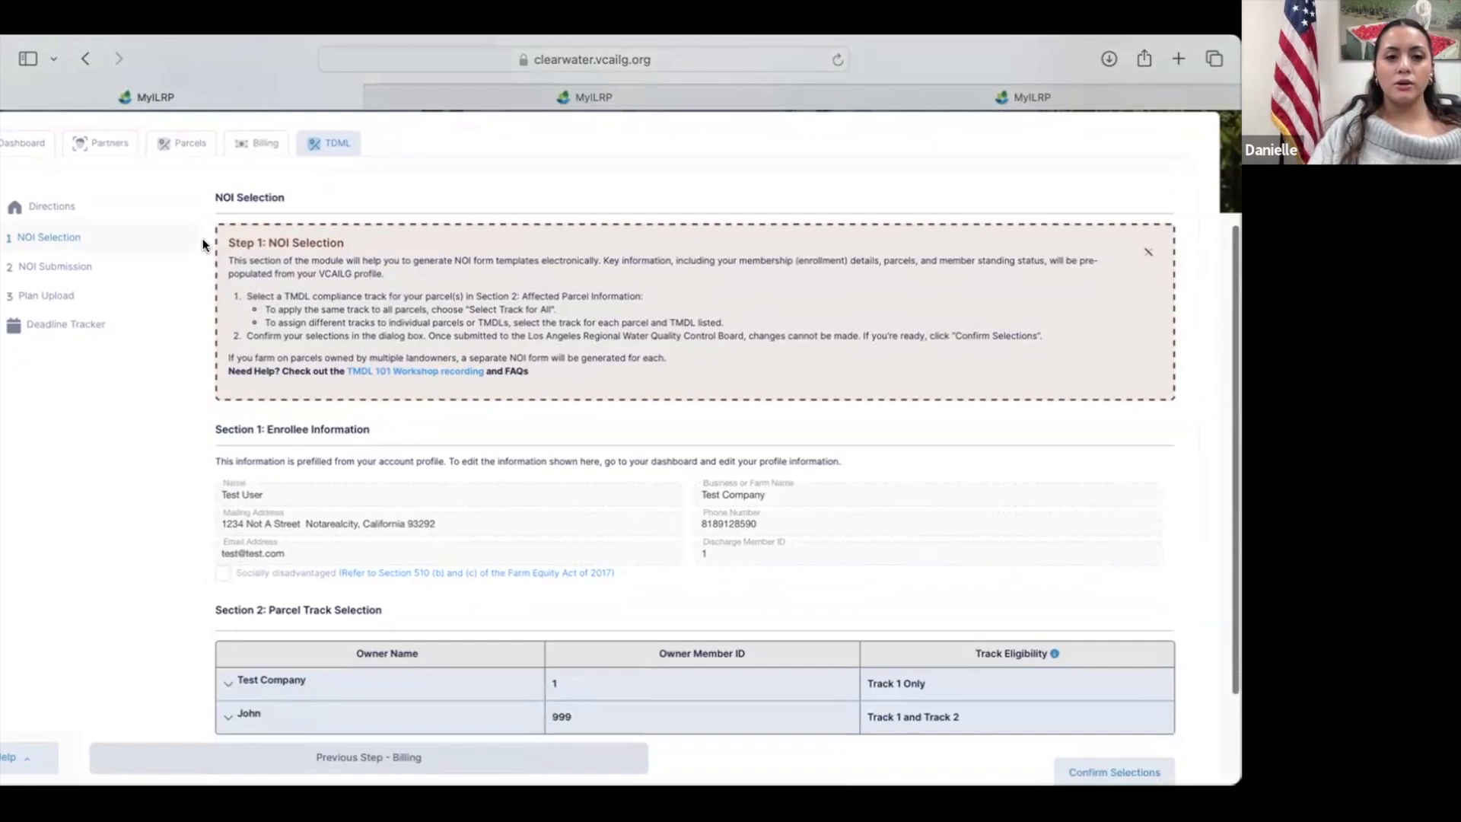
pyautogui.scroll(-2, 221, 390)
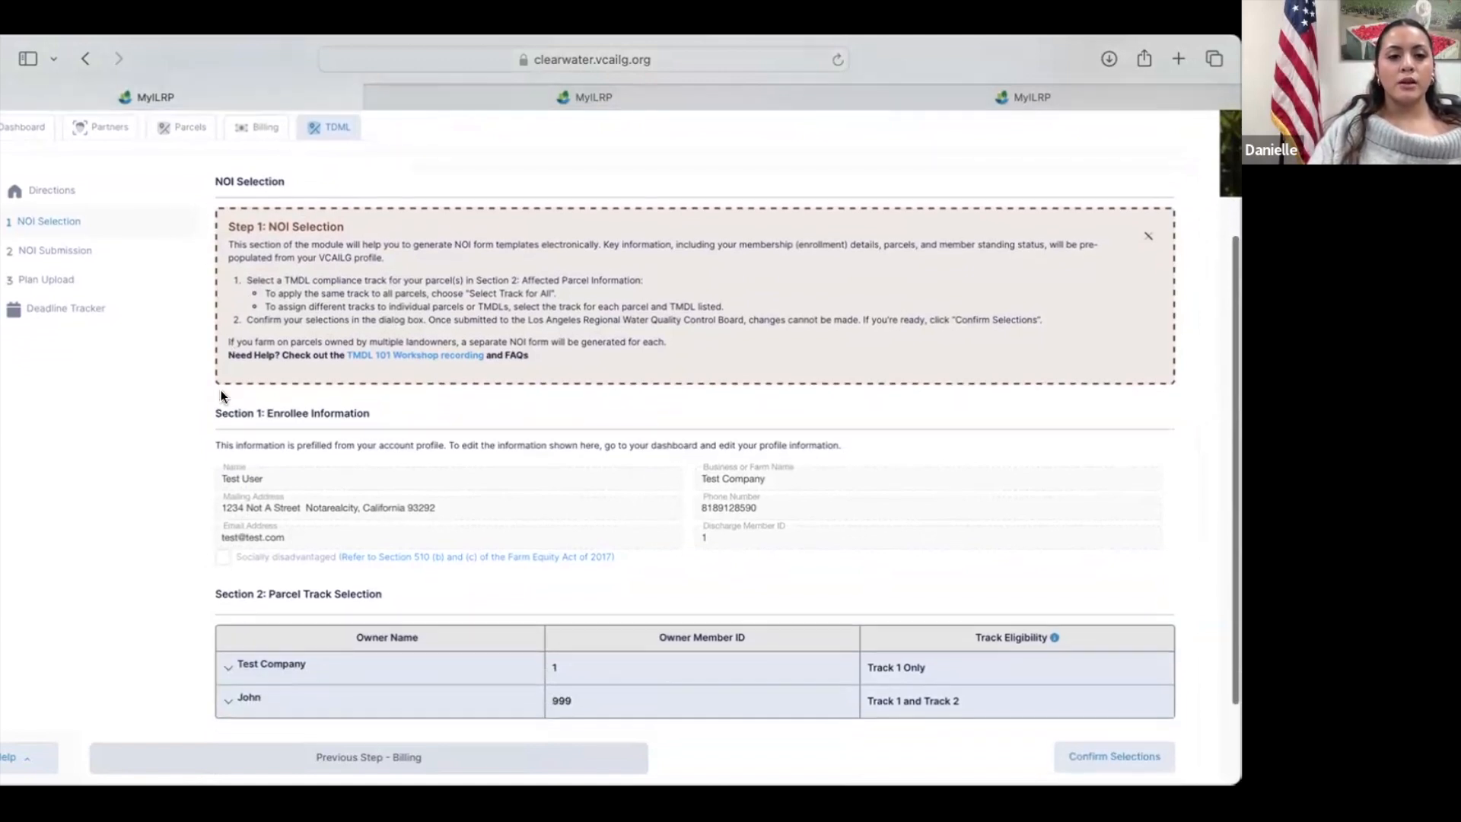
pyautogui.scroll(-2, 223, 371)
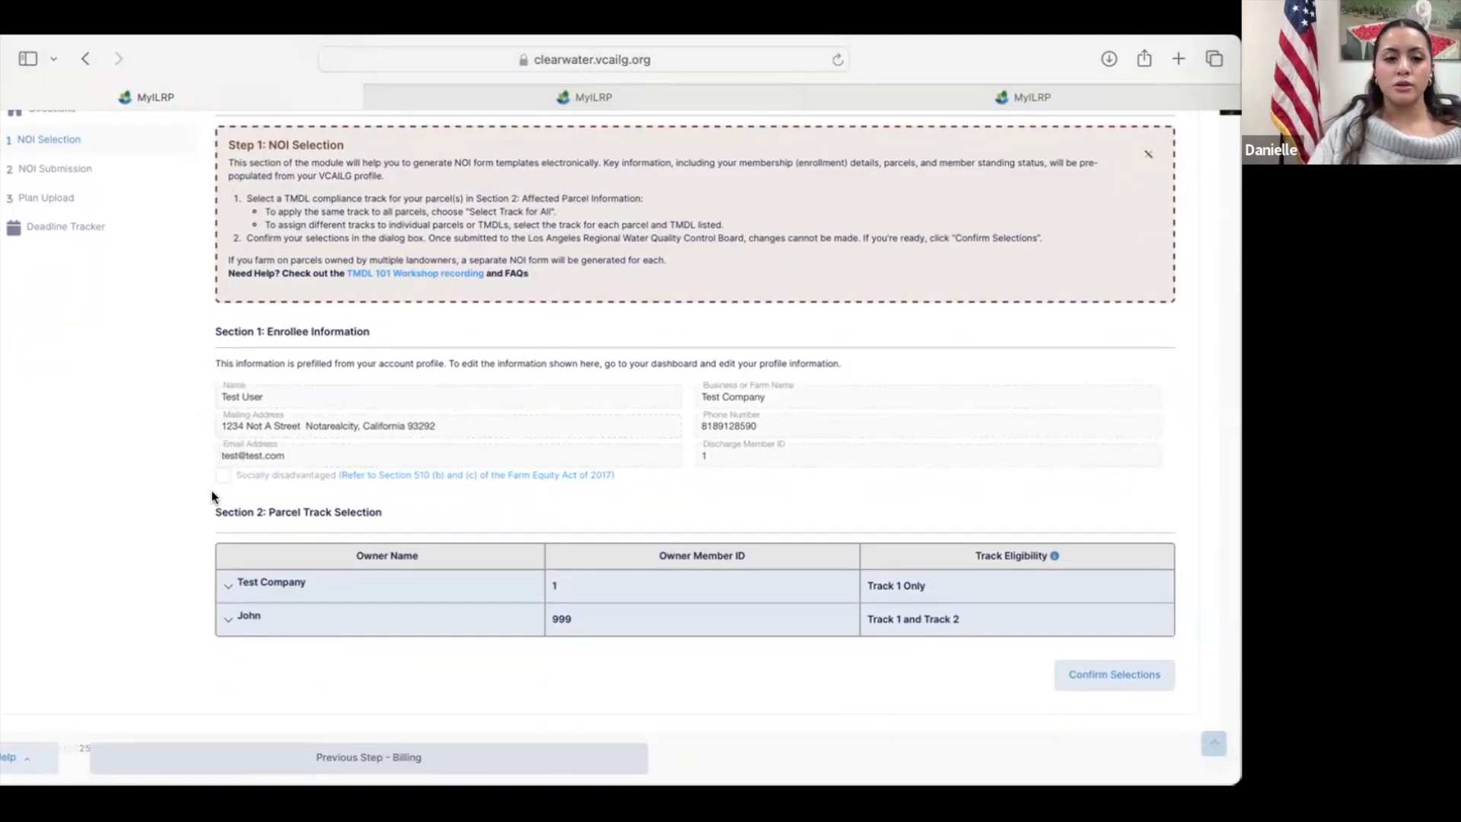
pyautogui.scroll(-1, 213, 492)
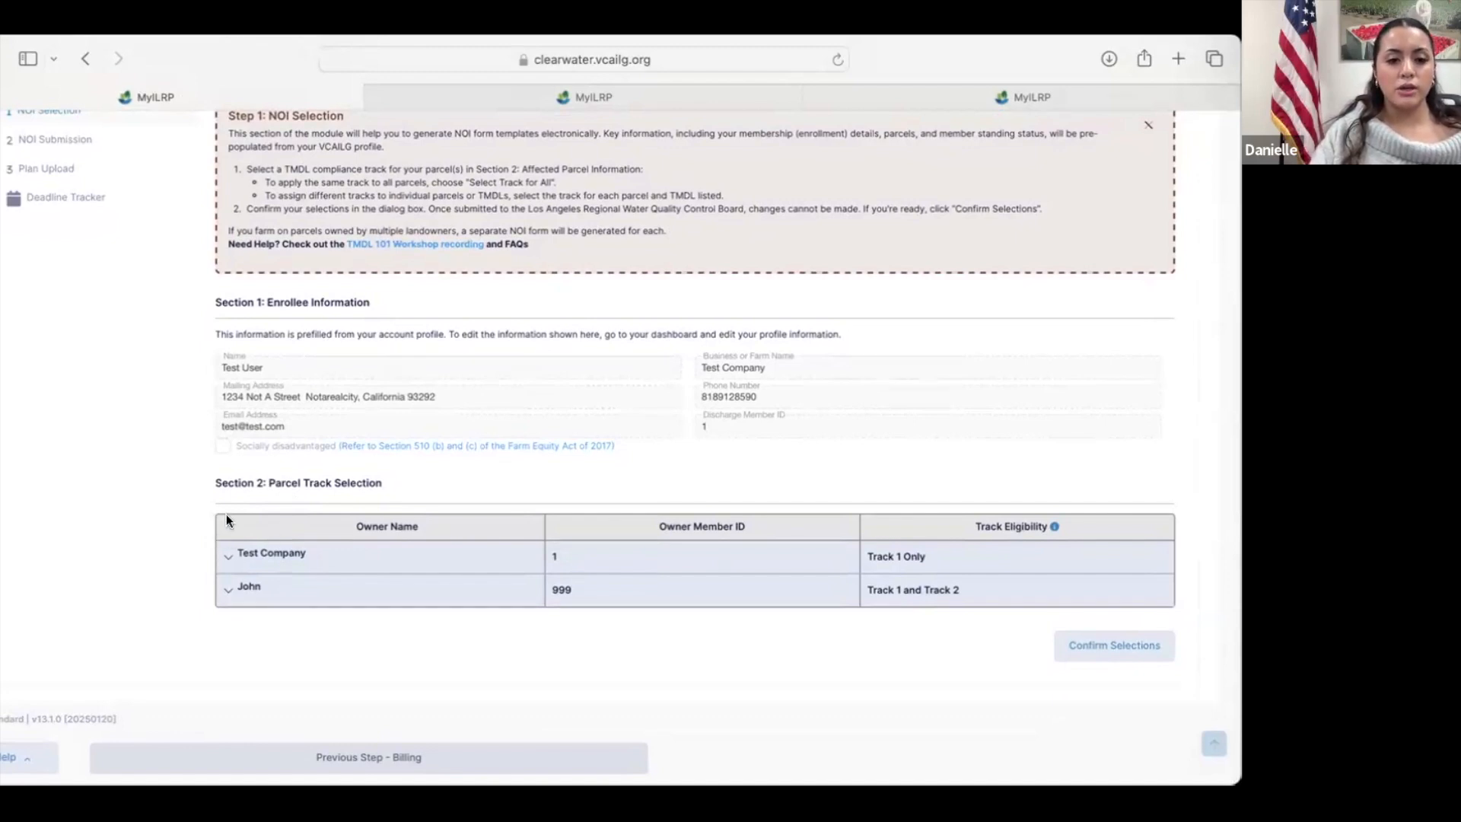
pyautogui.click(227, 558)
pyautogui.scroll(-2, 250, 619)
pyautogui.scroll(-1, 236, 628)
pyautogui.click(227, 621)
pyautogui.scroll(-2, 224, 620)
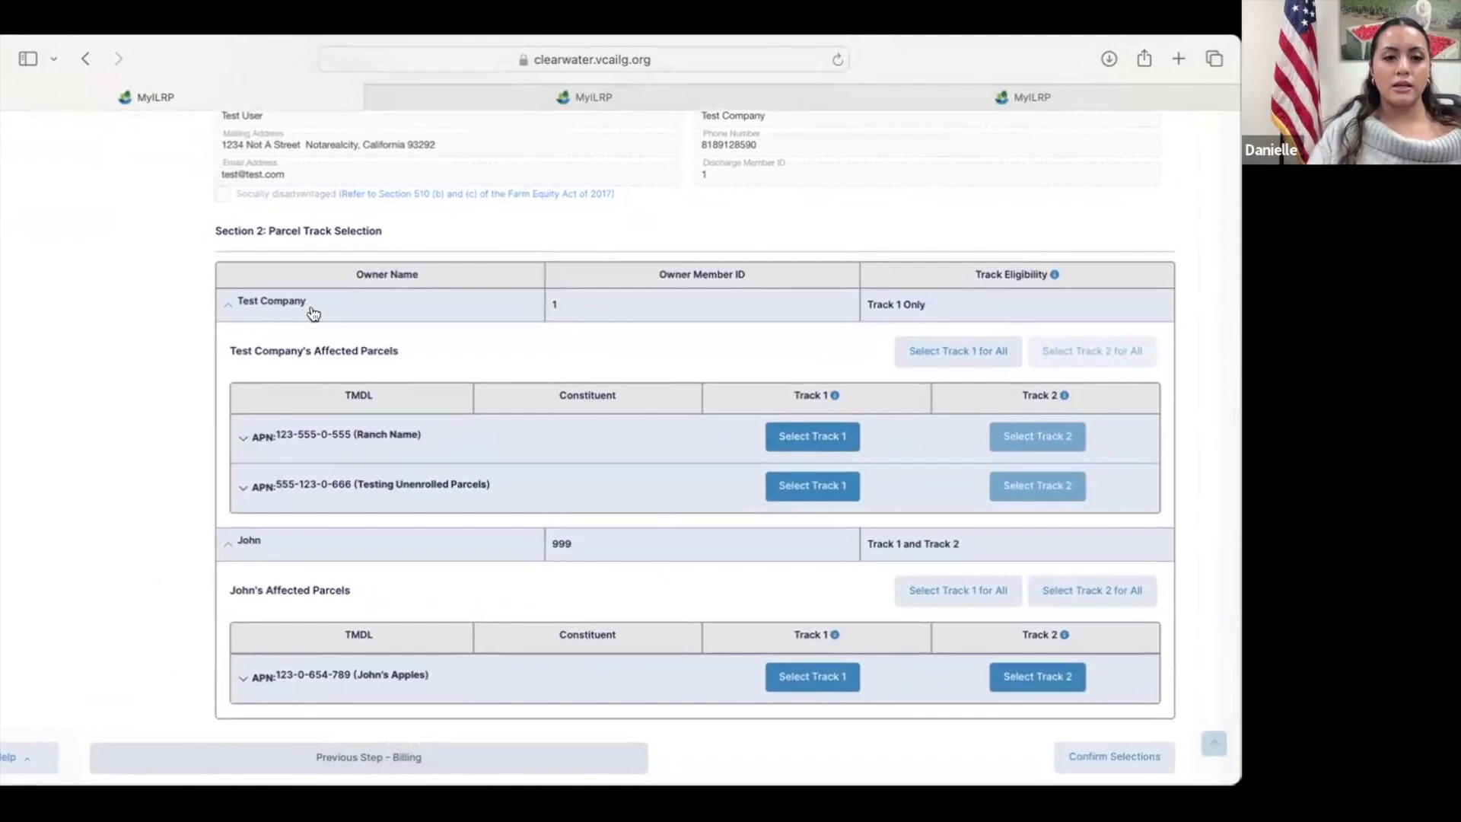
# Step: Expand all three affected parcels of both owners to examine their TMDLs, constituents and track choices
pyautogui.click(242, 438)
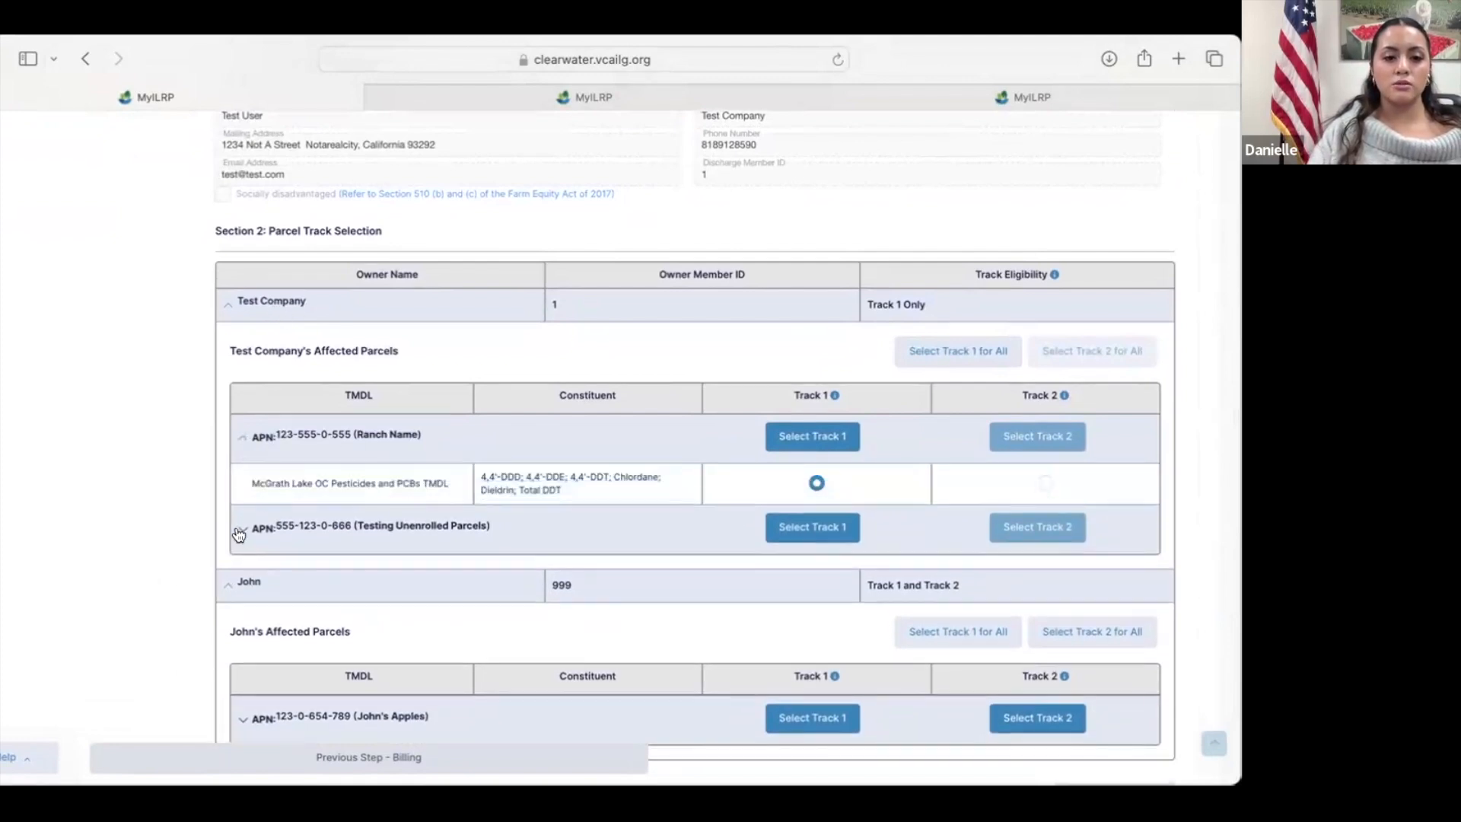
pyautogui.click(239, 533)
pyautogui.scroll(-2, 240, 533)
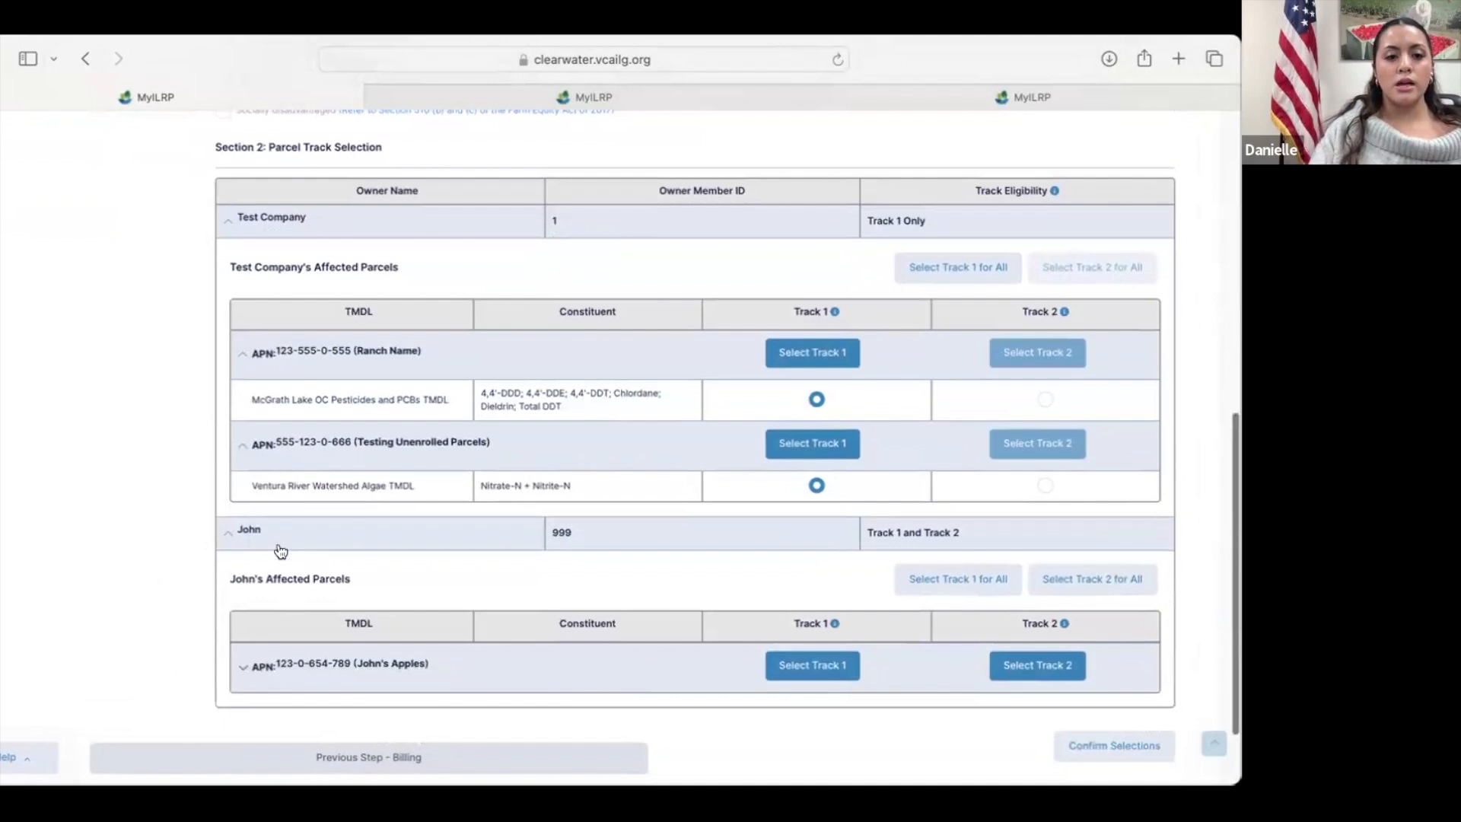
pyautogui.click(245, 667)
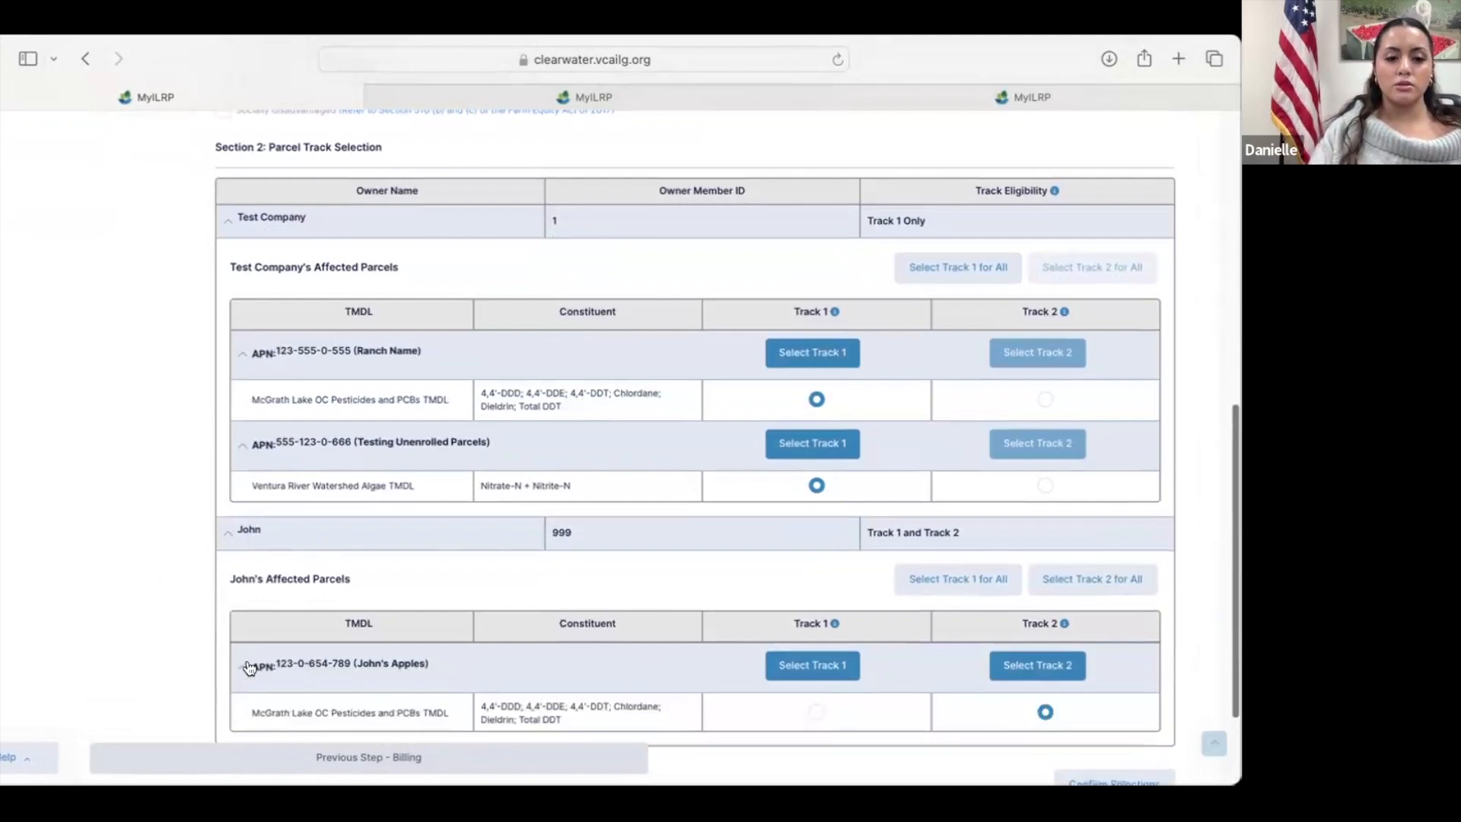
pyautogui.scroll(-1, 252, 662)
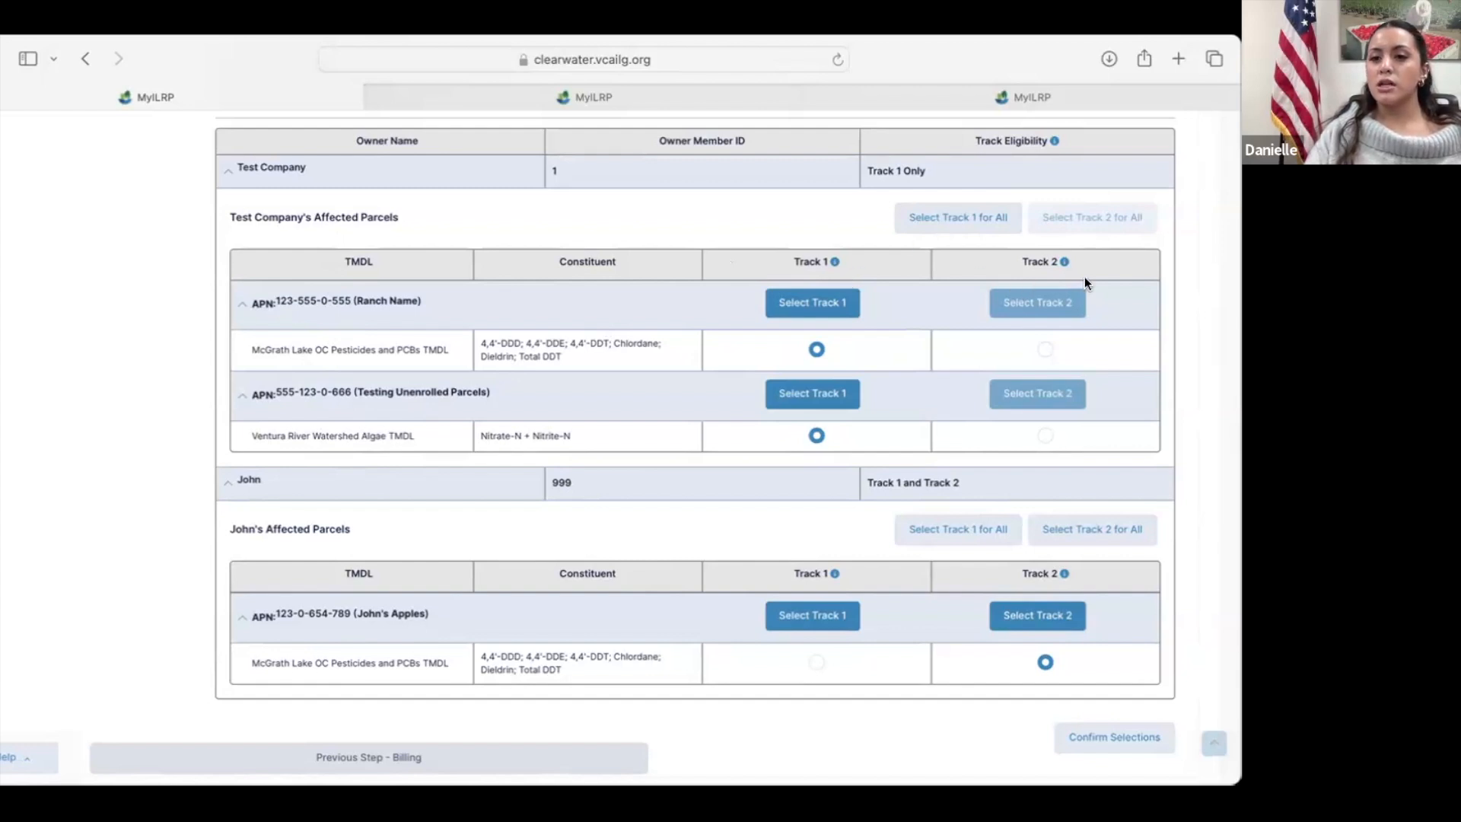
pyautogui.scroll(-1, 1084, 276)
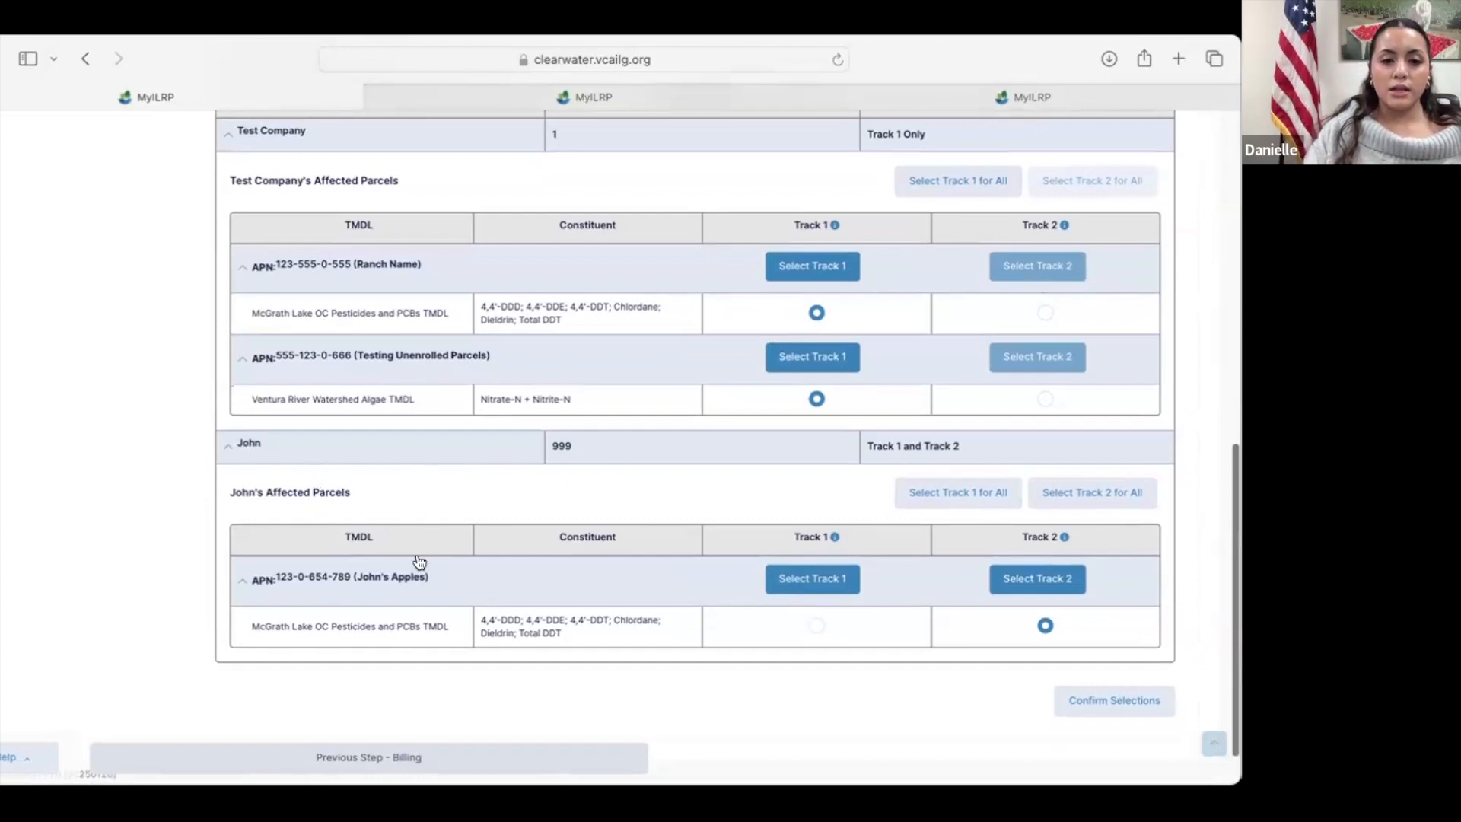
# Step: Read the Track Selection Info explaining Track 1 and Track 2 for Test Company's parcels, and close it
pyautogui.scroll(1, 569, 485)
pyautogui.scroll(1, 569, 487)
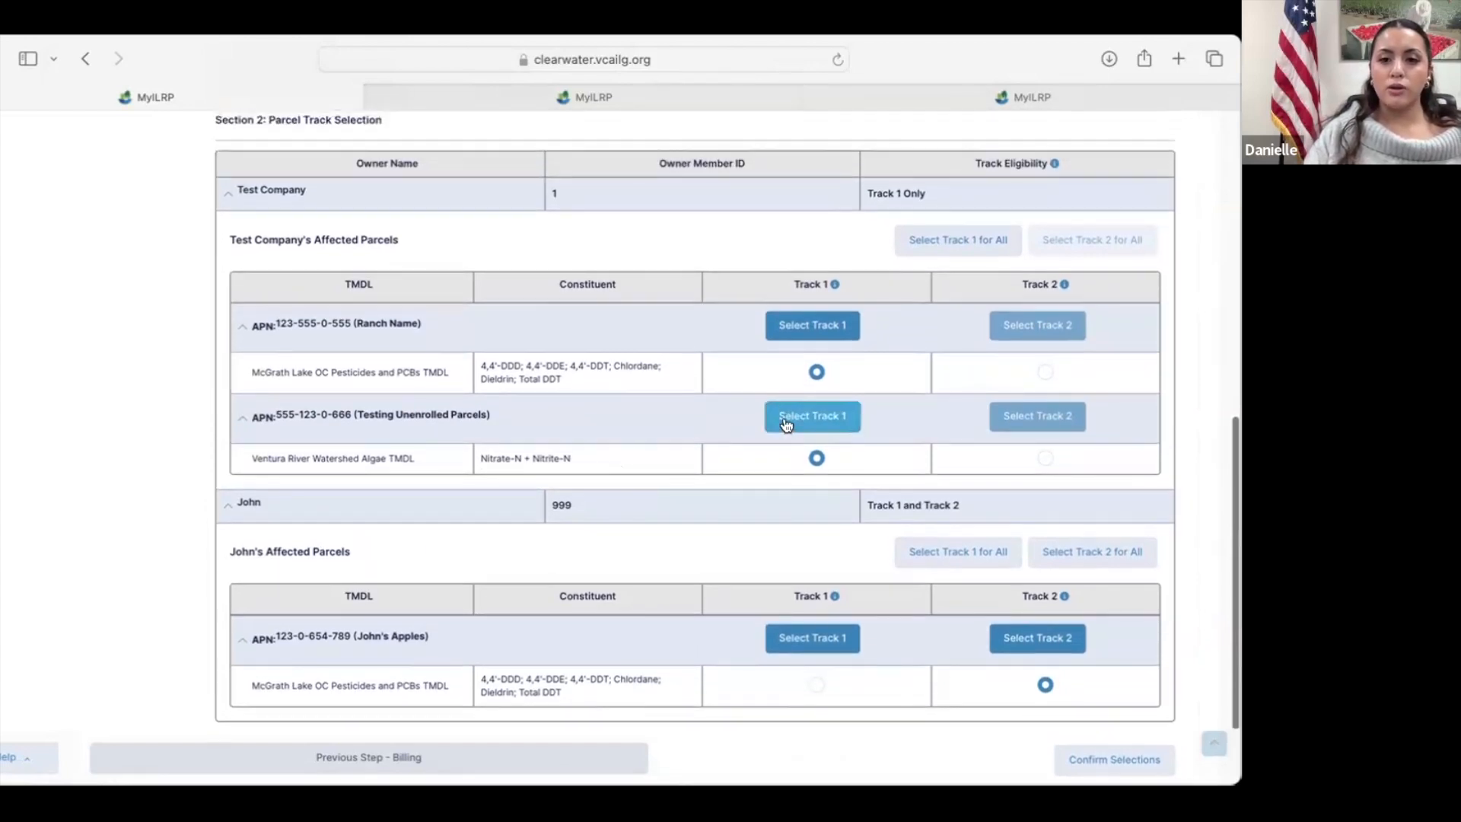
pyautogui.scroll(1, 815, 396)
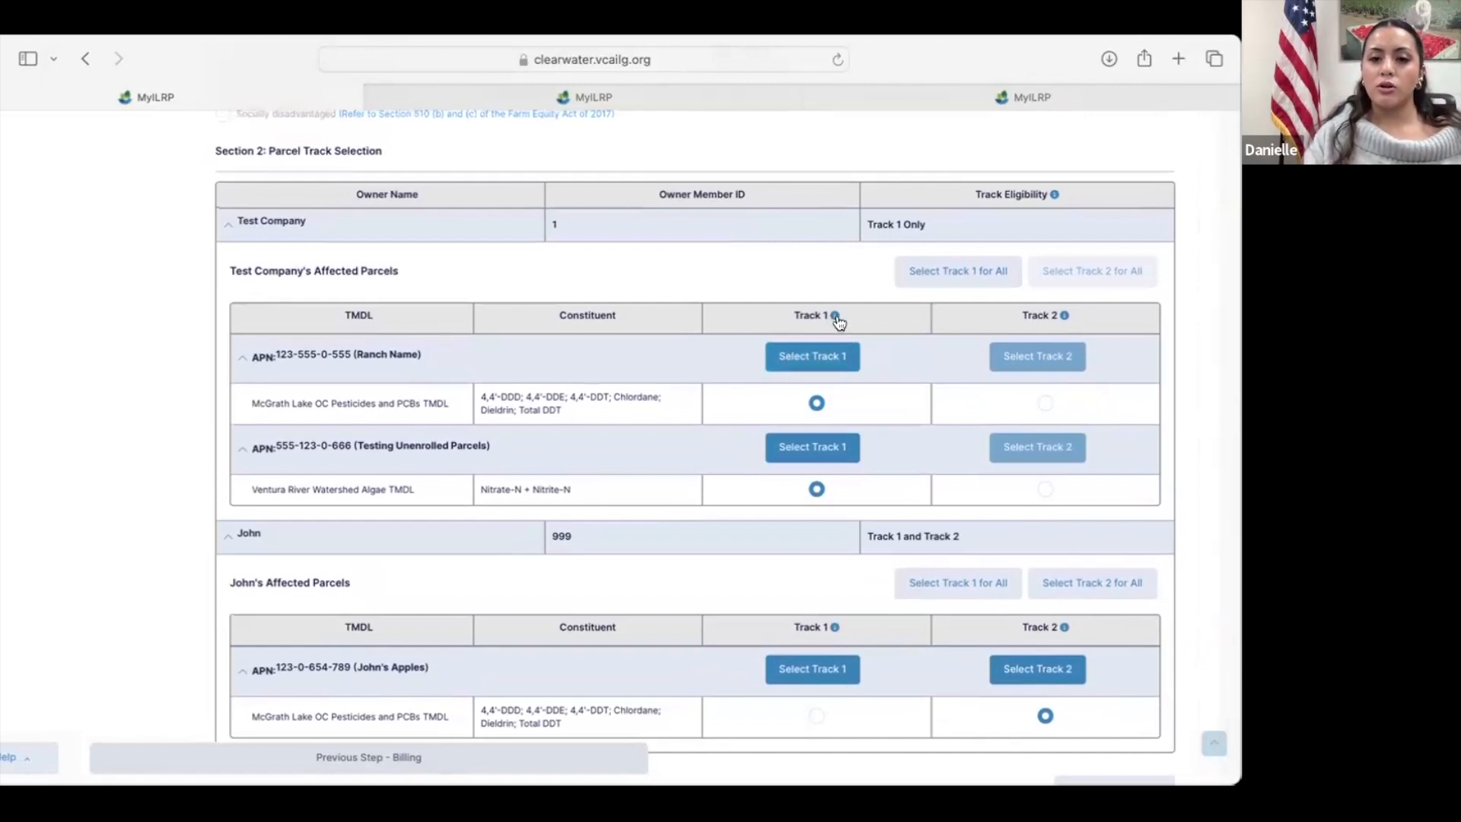
pyautogui.click(836, 316)
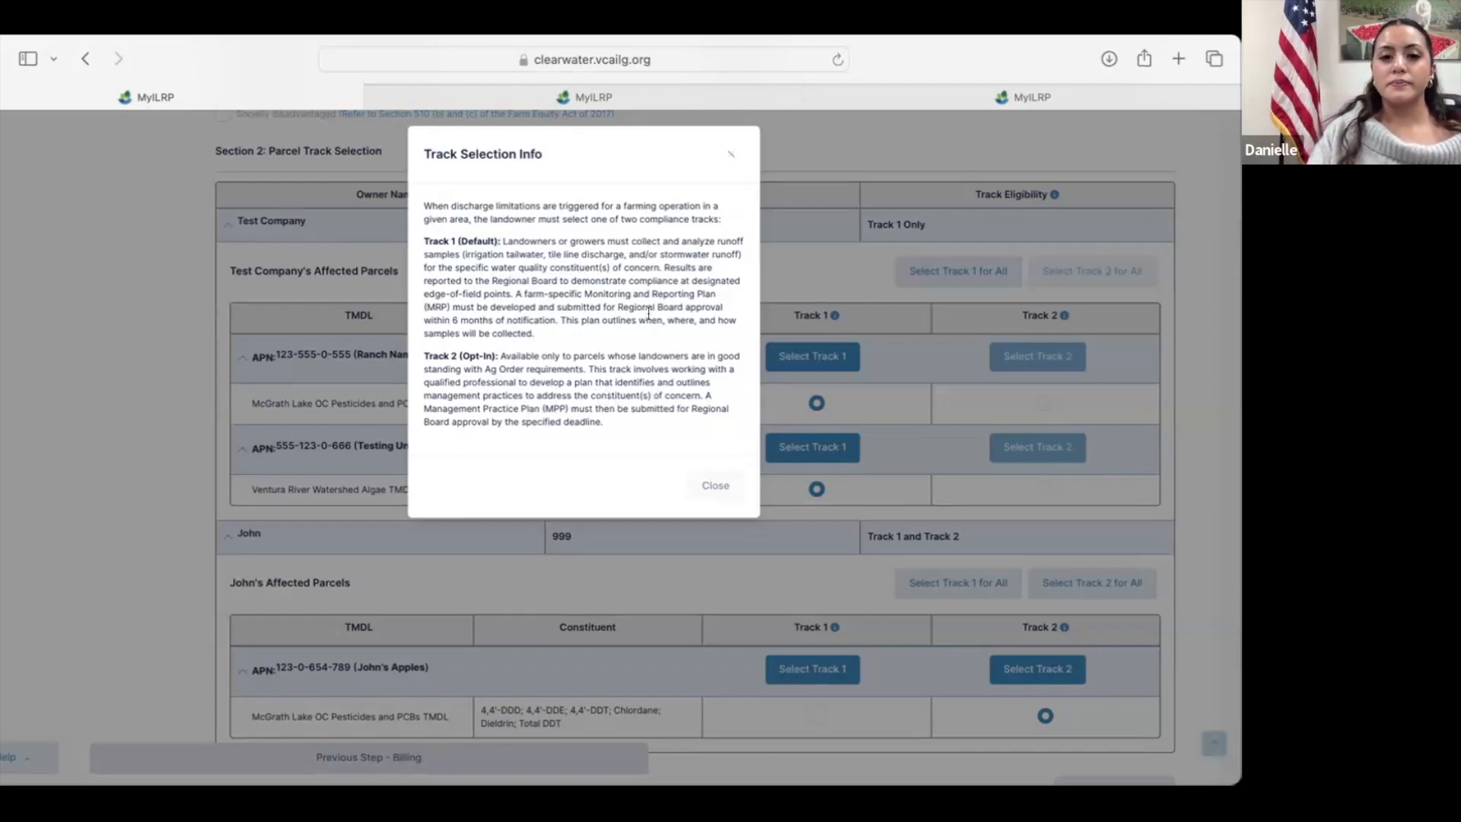
pyautogui.click(732, 161)
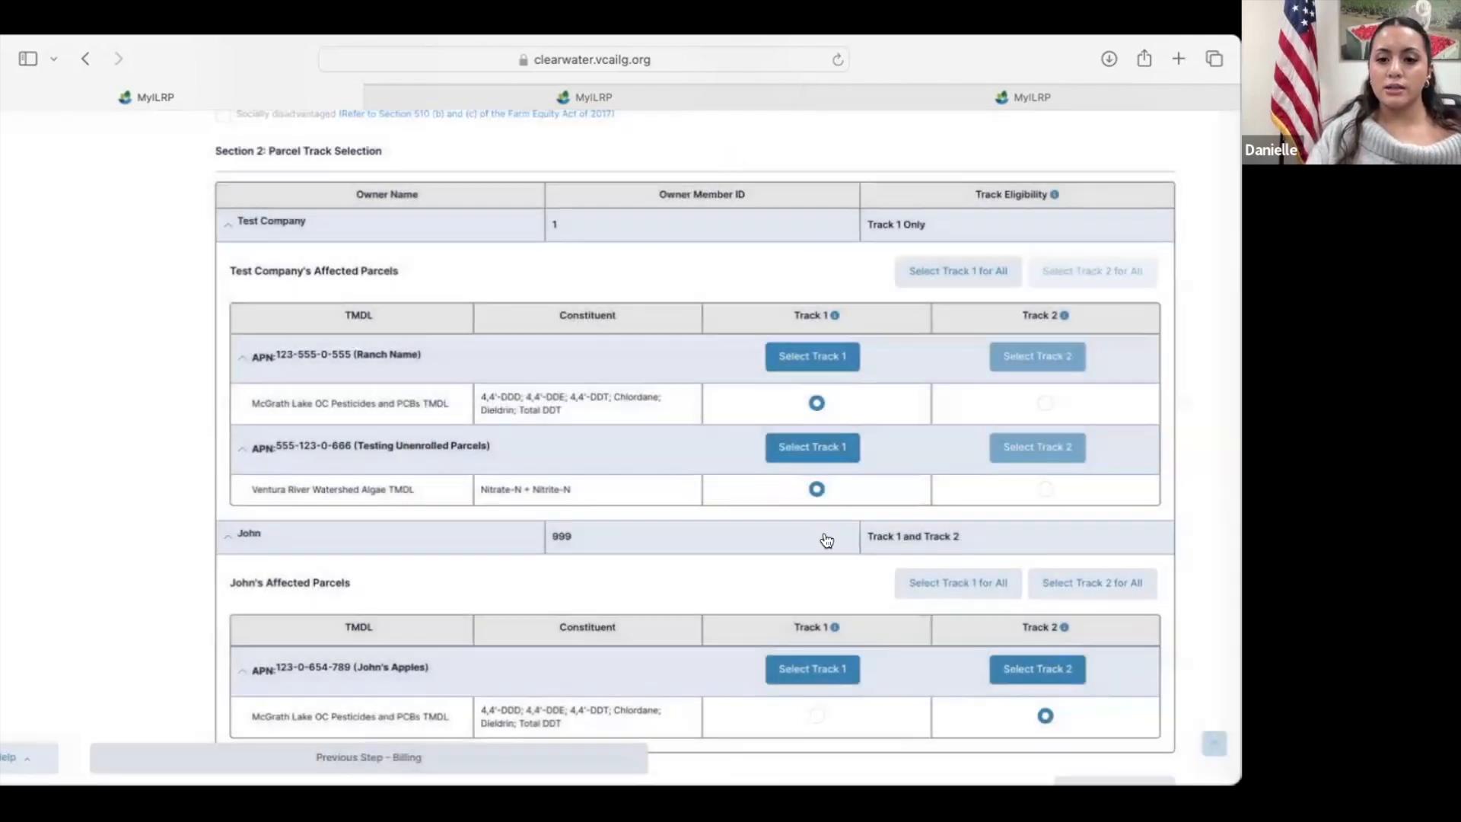
# Step: Switch the McGrath Lake TMDL of the second owner's parcel to Track 1 and back to Track 2
pyautogui.scroll(-1, 826, 541)
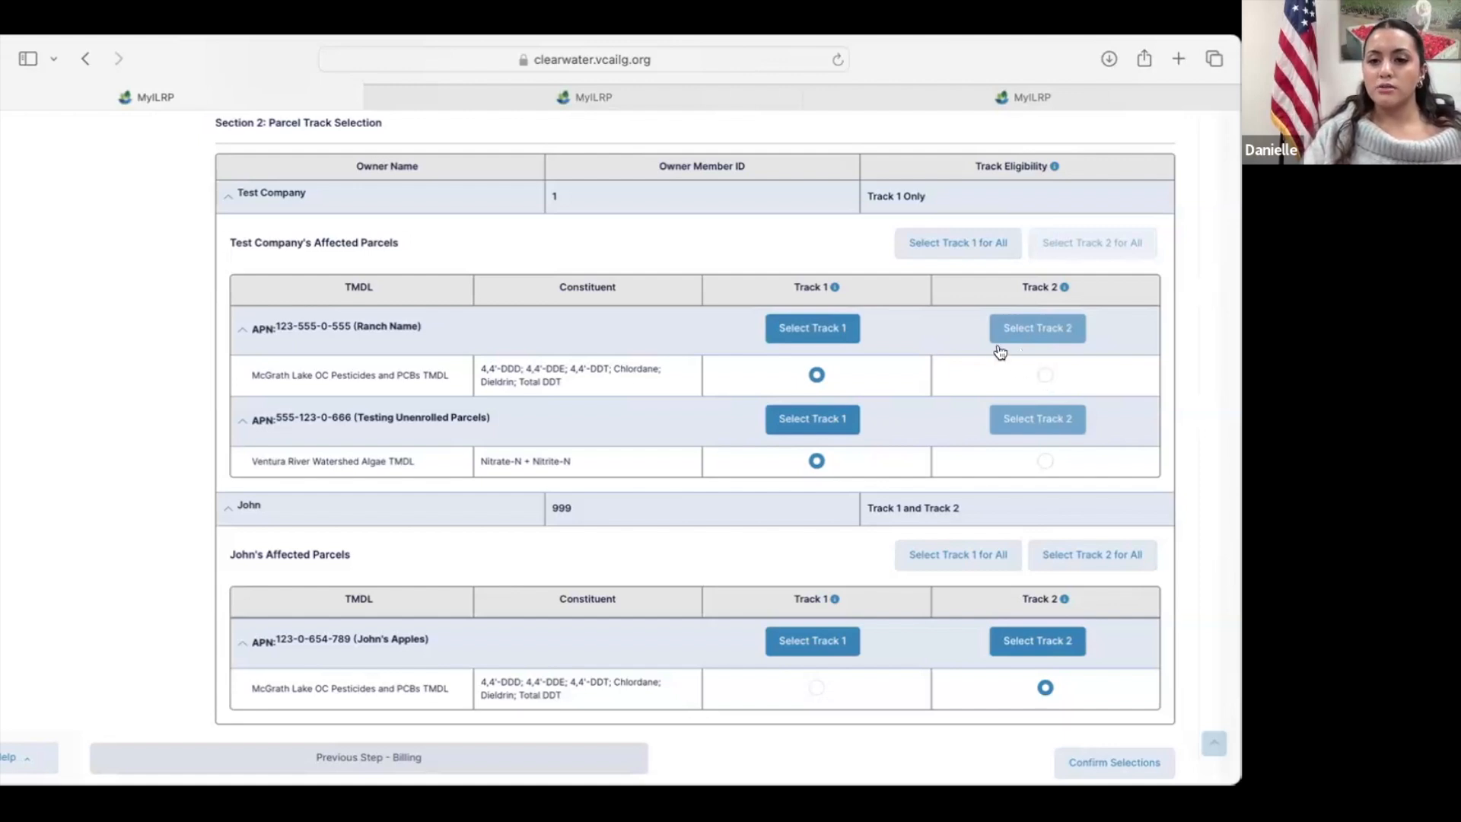
pyautogui.scroll(-2, 1004, 419)
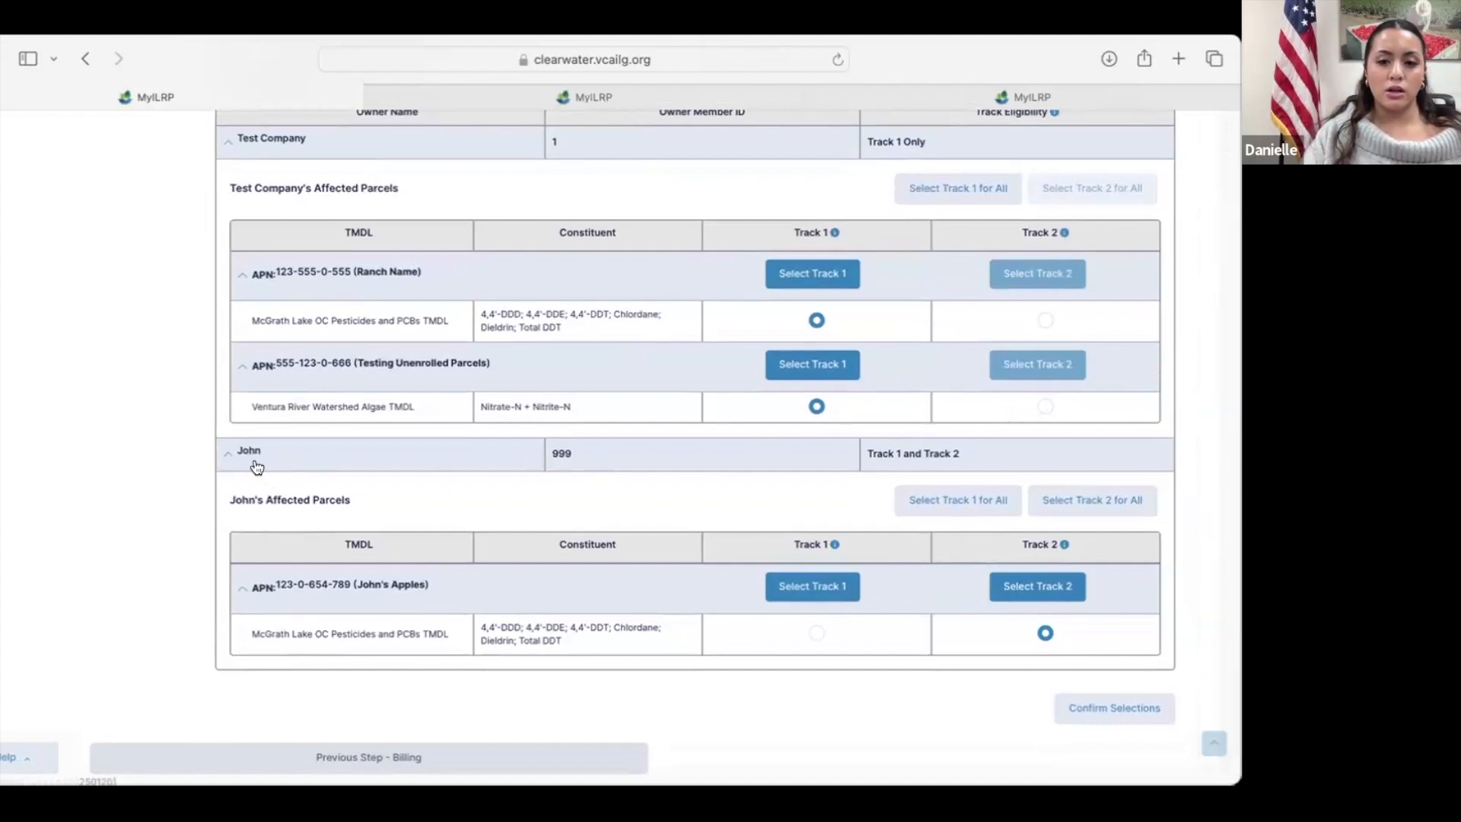
pyautogui.click(815, 634)
pyautogui.click(1044, 635)
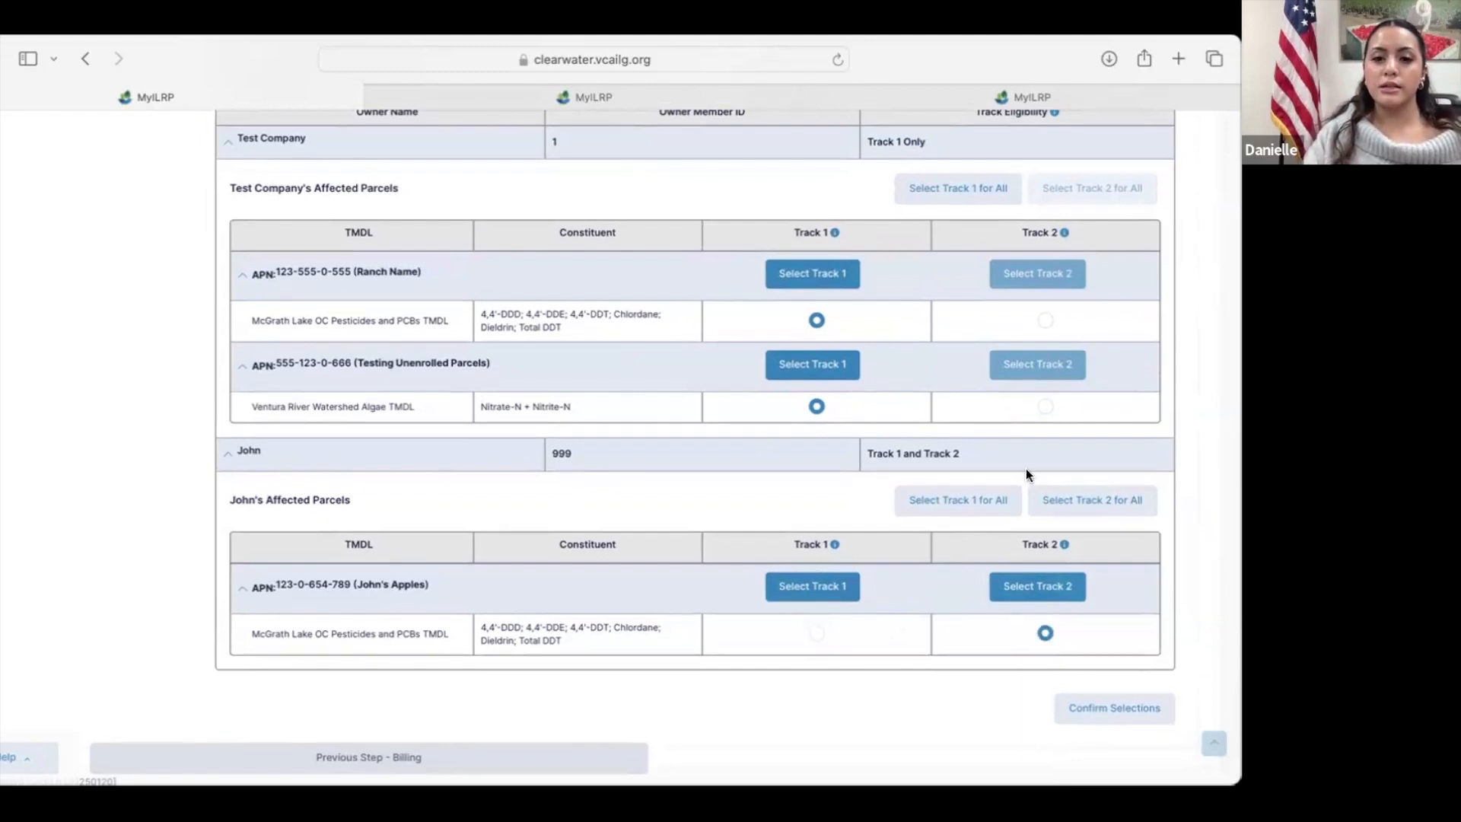
# Step: Open the company's Parcels page to examine the enrolled and not enrolled parcels
pyautogui.scroll(5, 1026, 473)
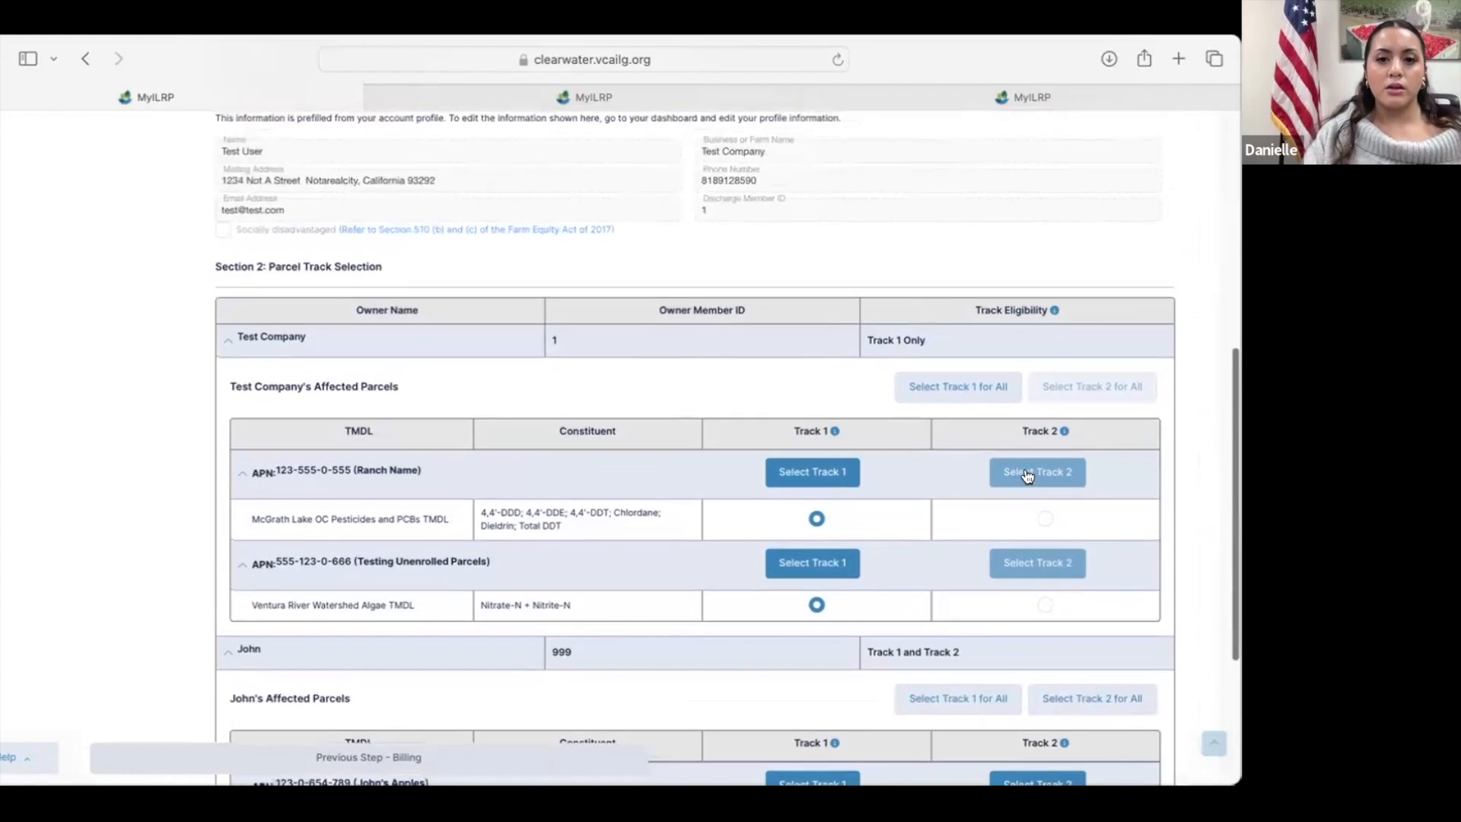
pyautogui.scroll(10, 1026, 474)
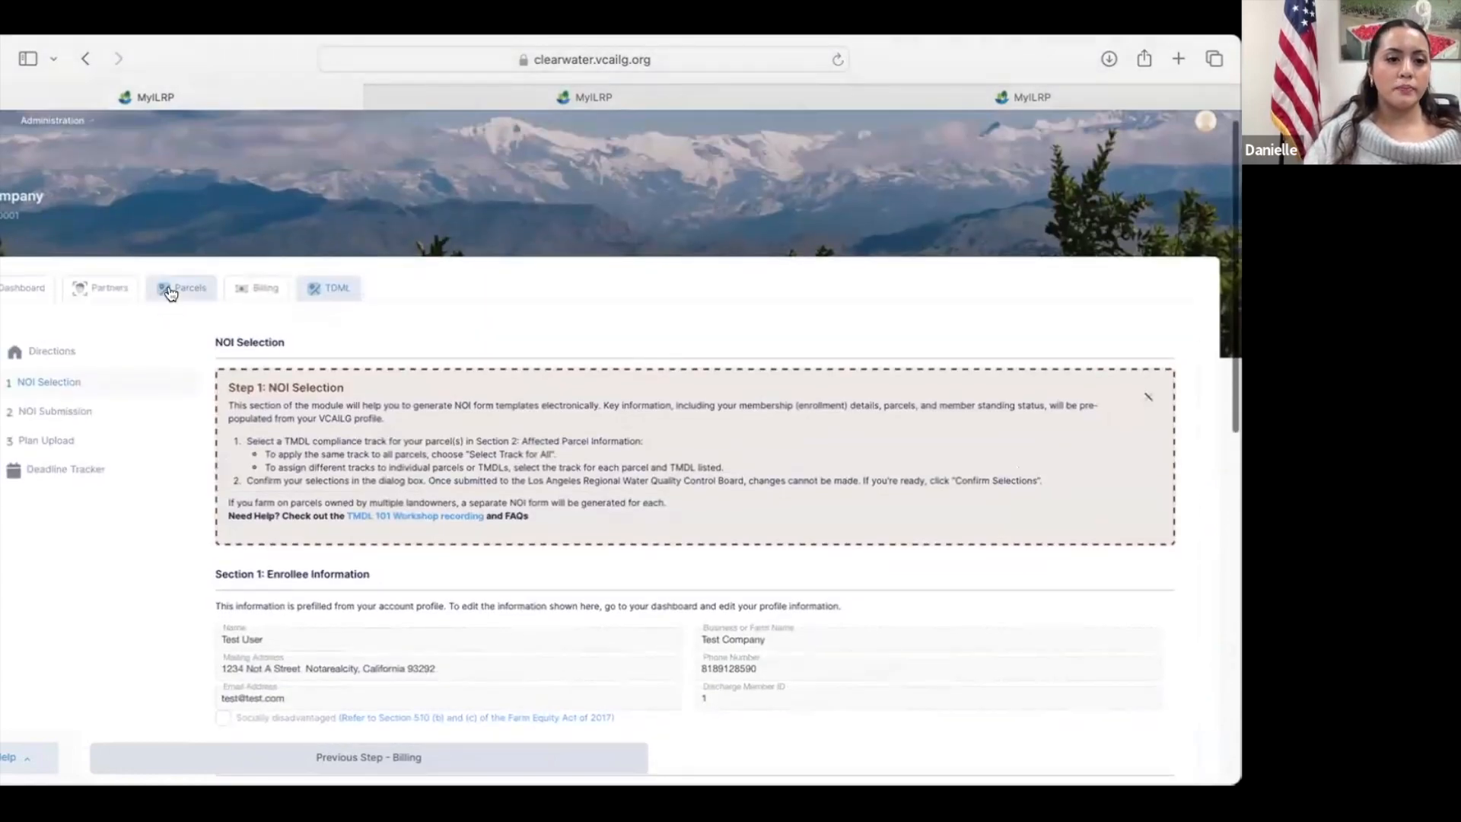
pyautogui.click(168, 288)
pyautogui.scroll(-2, 218, 385)
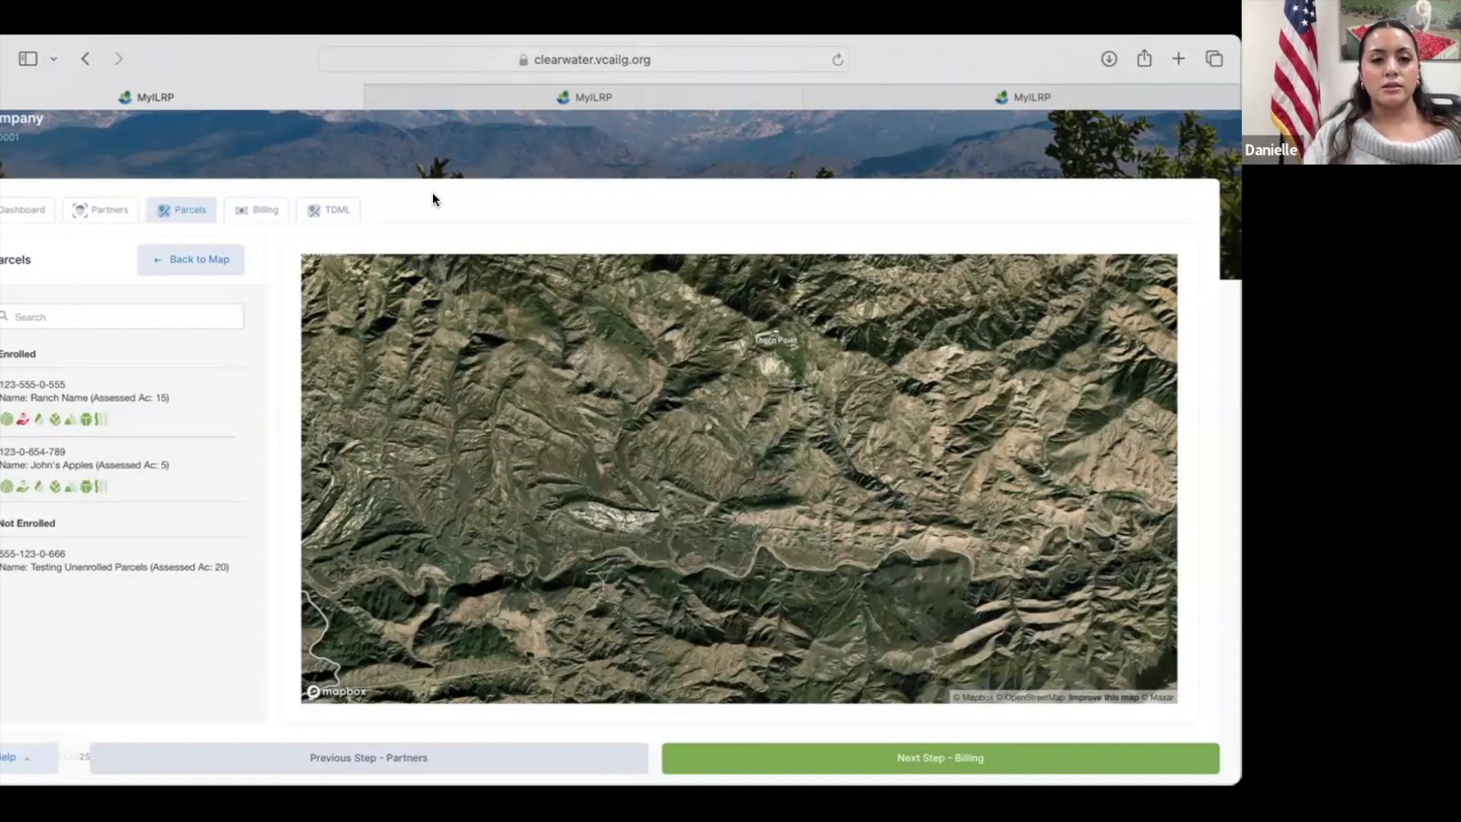
# Step: Return to NOI Selection in the TMDL module and review the track assigned to each affected parcel
pyautogui.scroll(2, 312, 226)
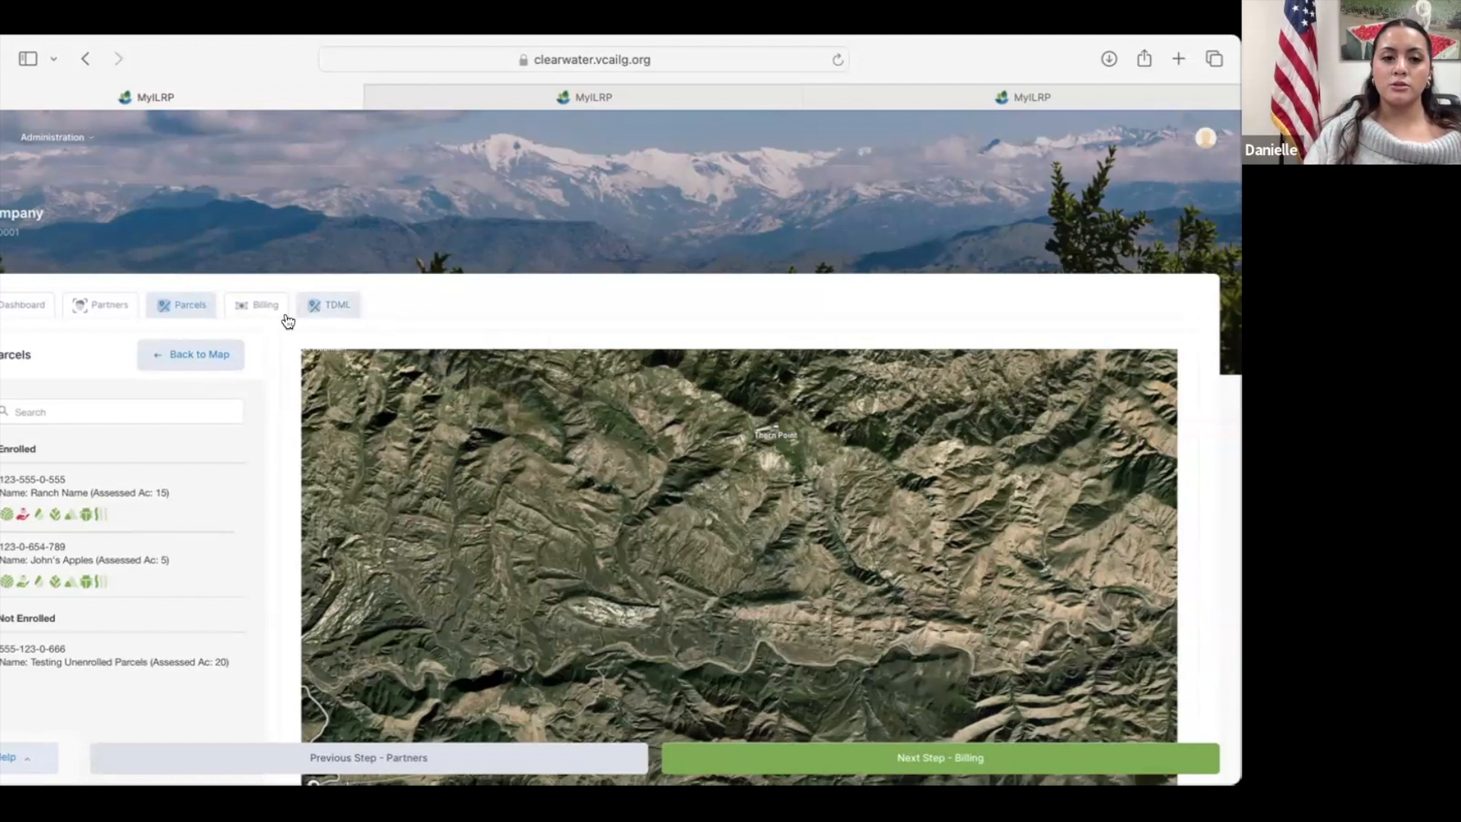
pyautogui.click(332, 299)
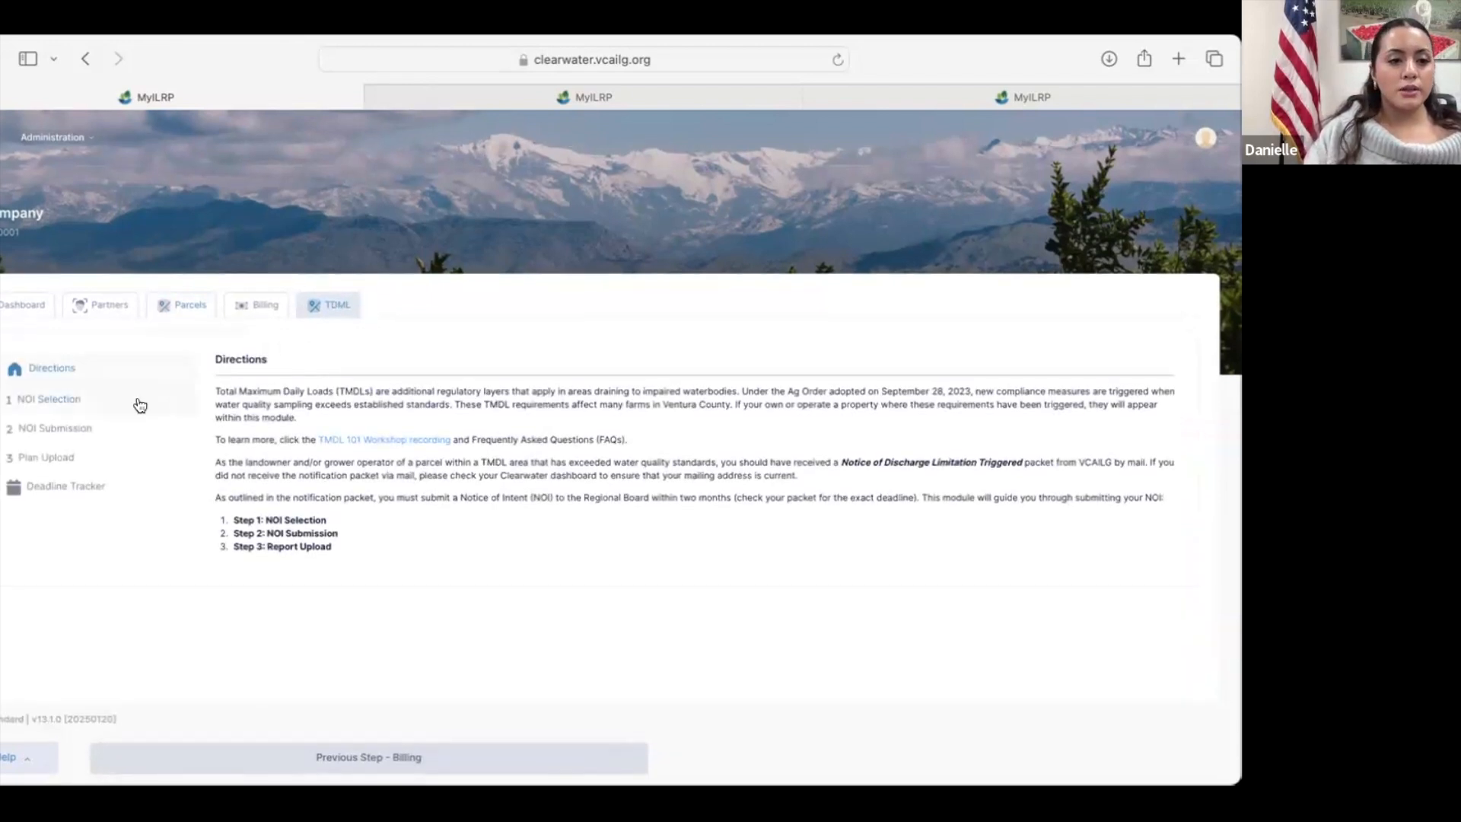
pyautogui.click(116, 406)
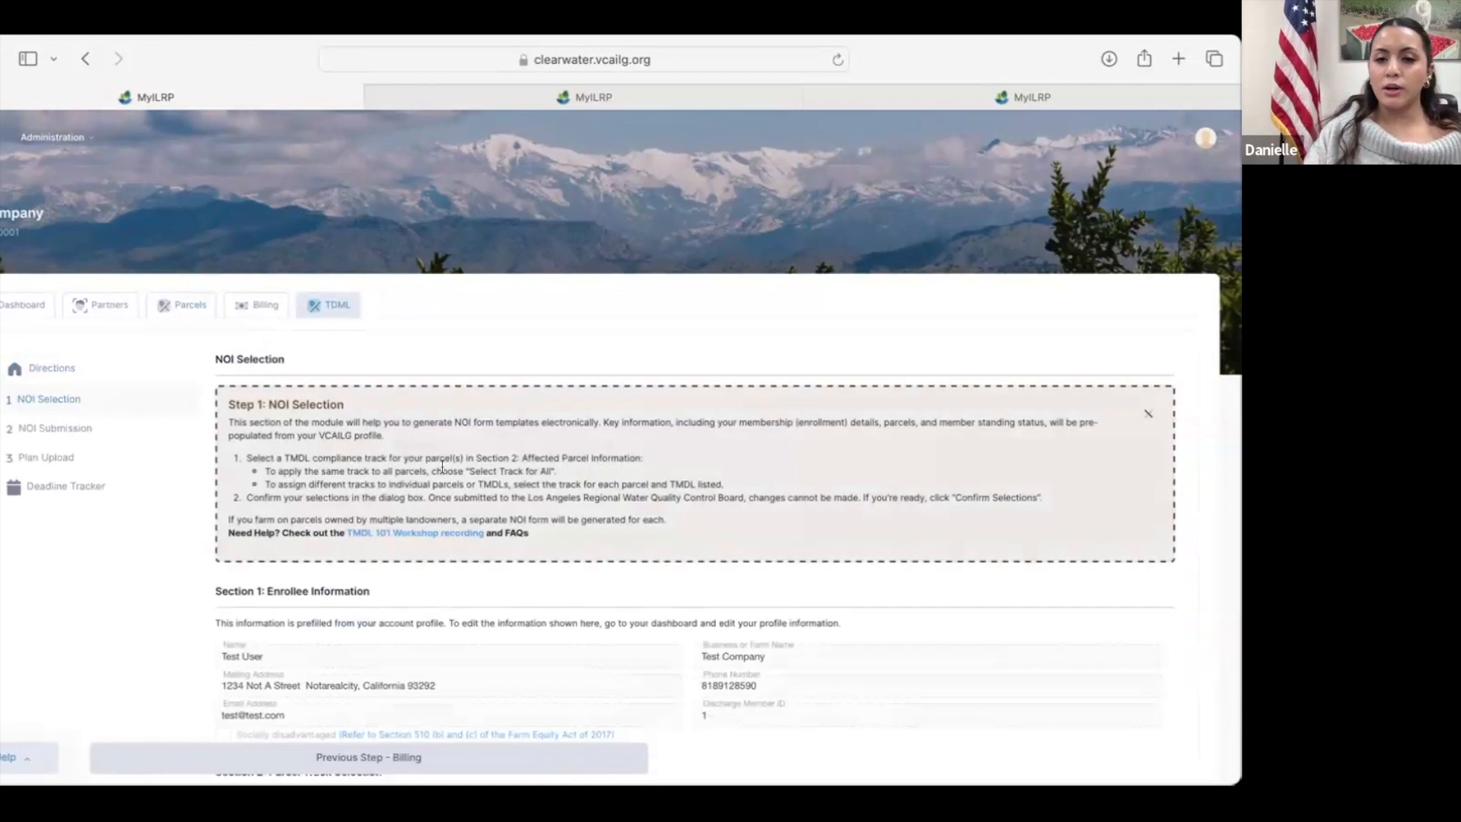
pyautogui.scroll(-4, 454, 583)
pyautogui.click(454, 580)
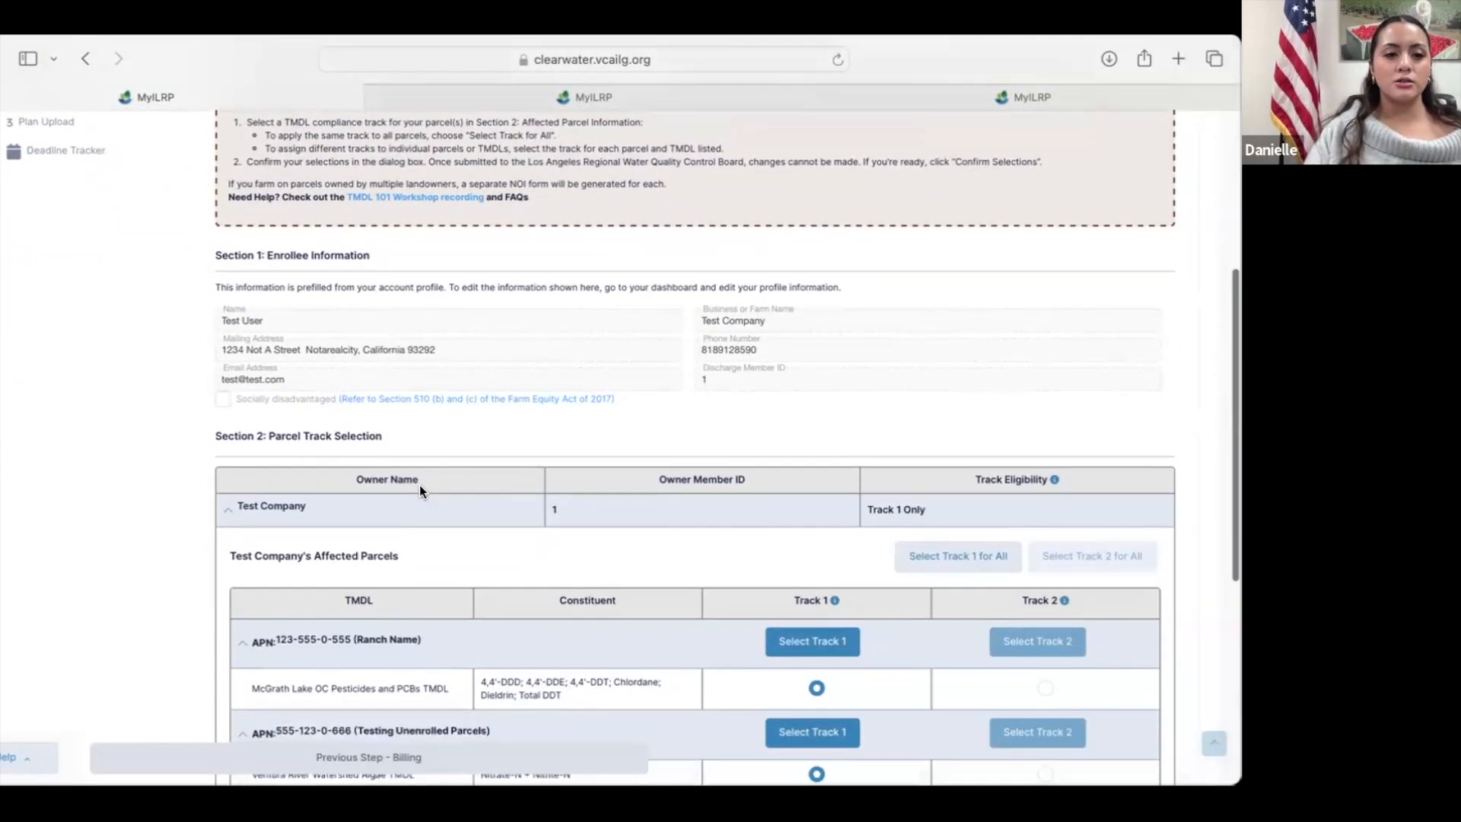
pyautogui.scroll(1, 419, 486)
pyautogui.scroll(-2, 419, 486)
pyautogui.scroll(-8, 418, 486)
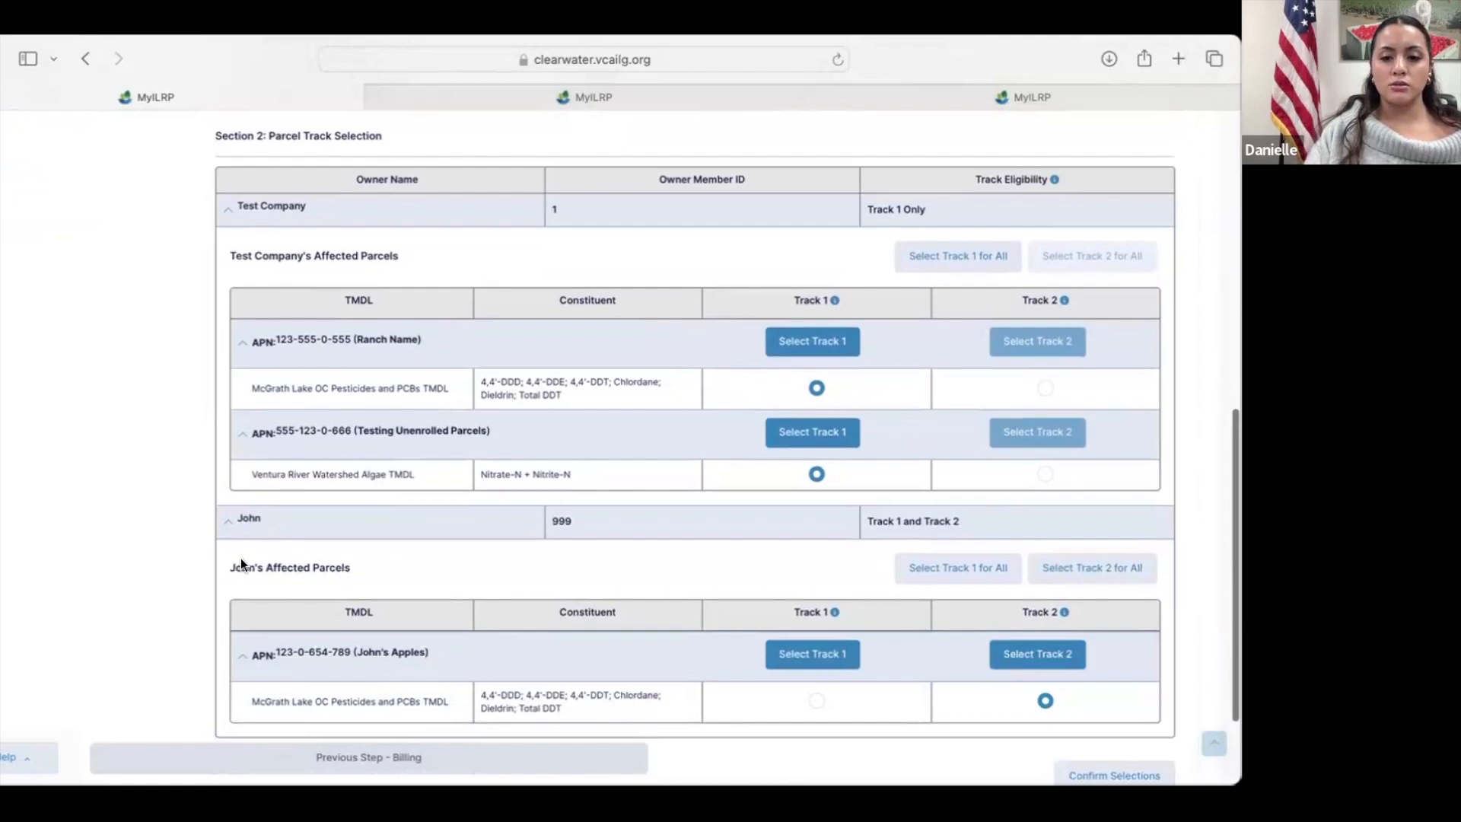
pyautogui.scroll(-1, 506, 510)
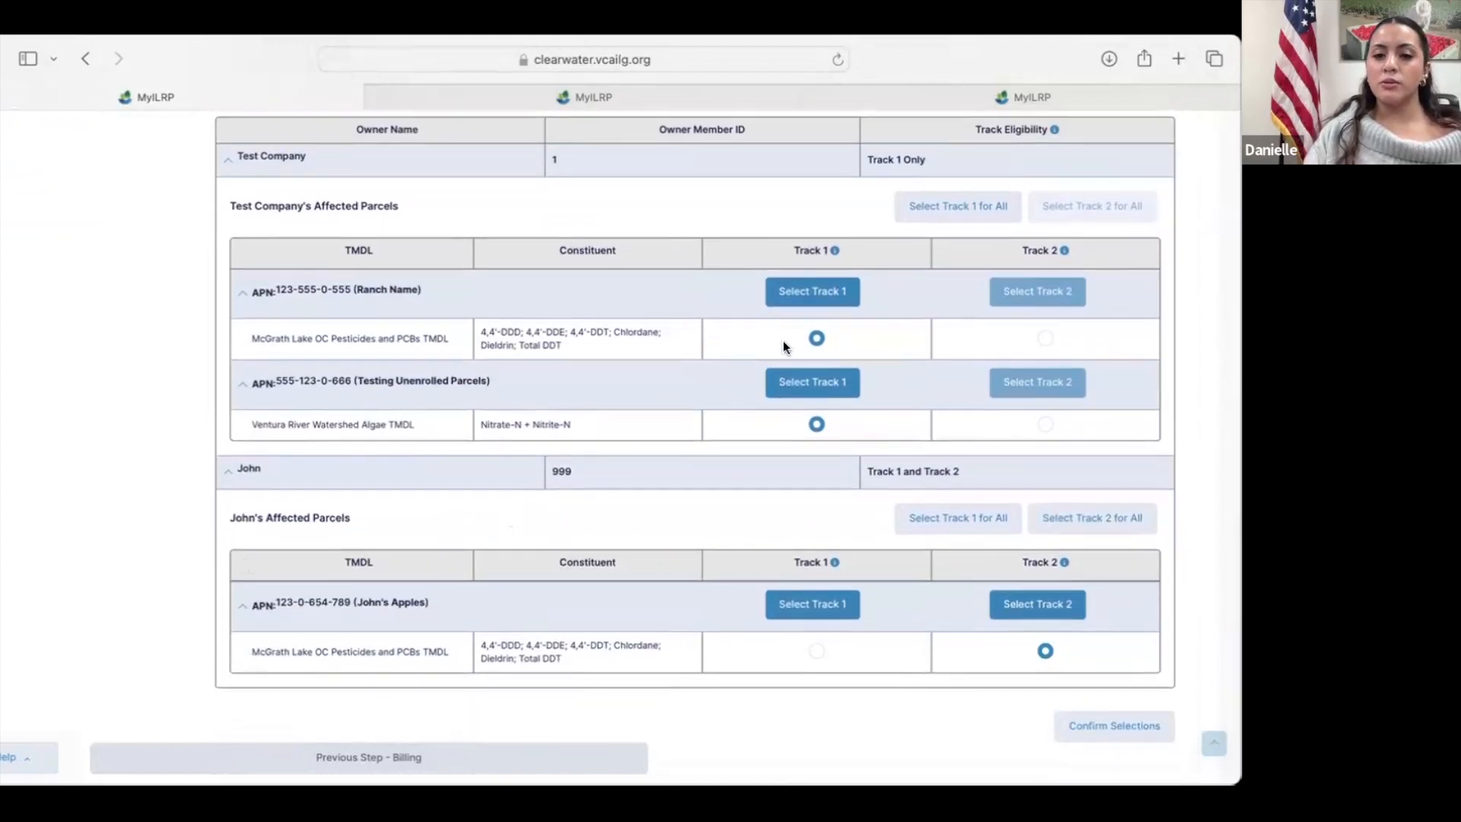
# Step: Choose Track 2 for the McGrath Lake TMDL of the second owner's parcel and confirm the track selections
pyautogui.scroll(1, 508, 408)
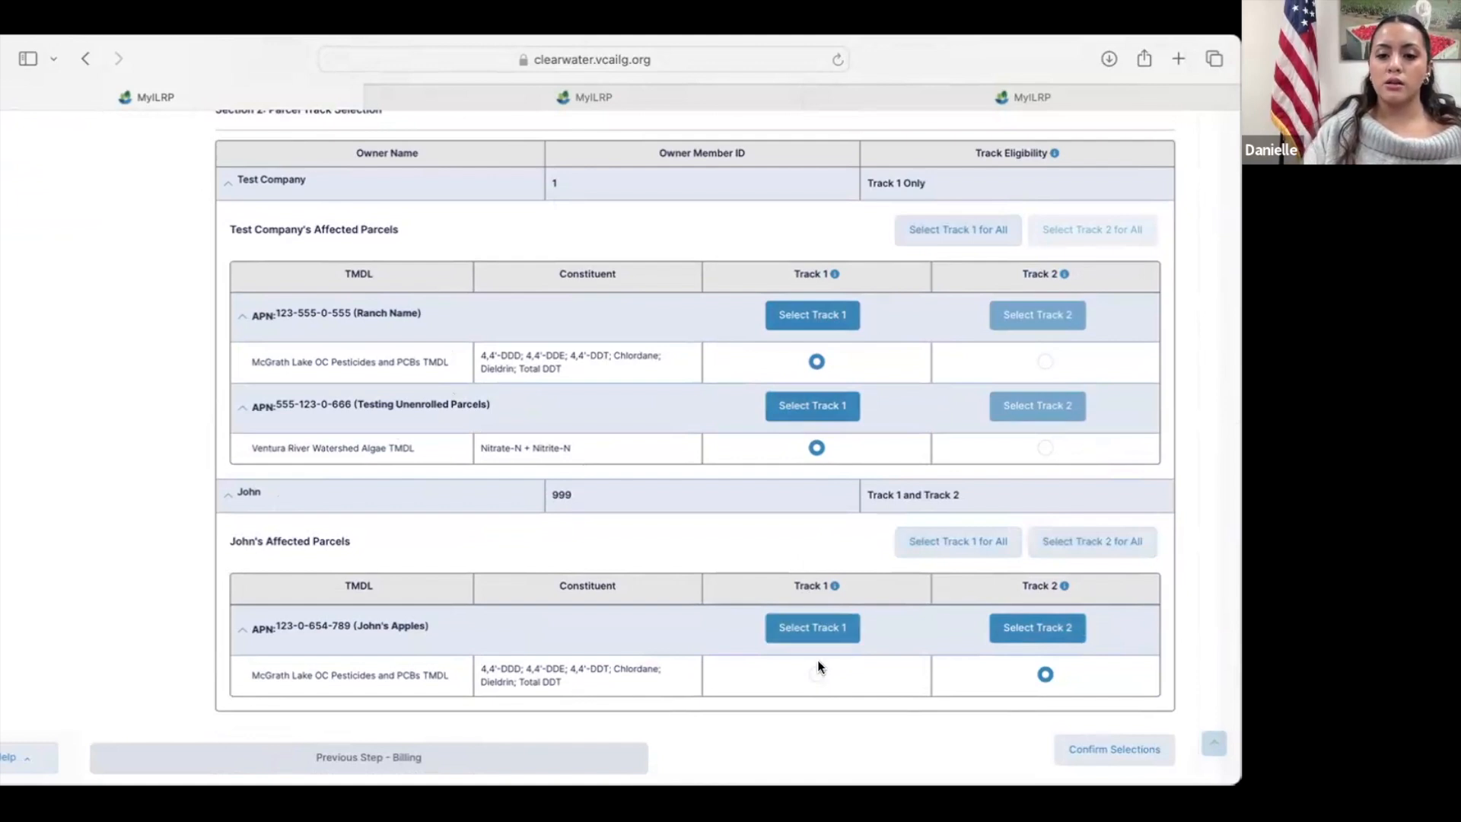
pyautogui.click(1043, 675)
pyautogui.scroll(-2, 913, 685)
pyautogui.click(1086, 687)
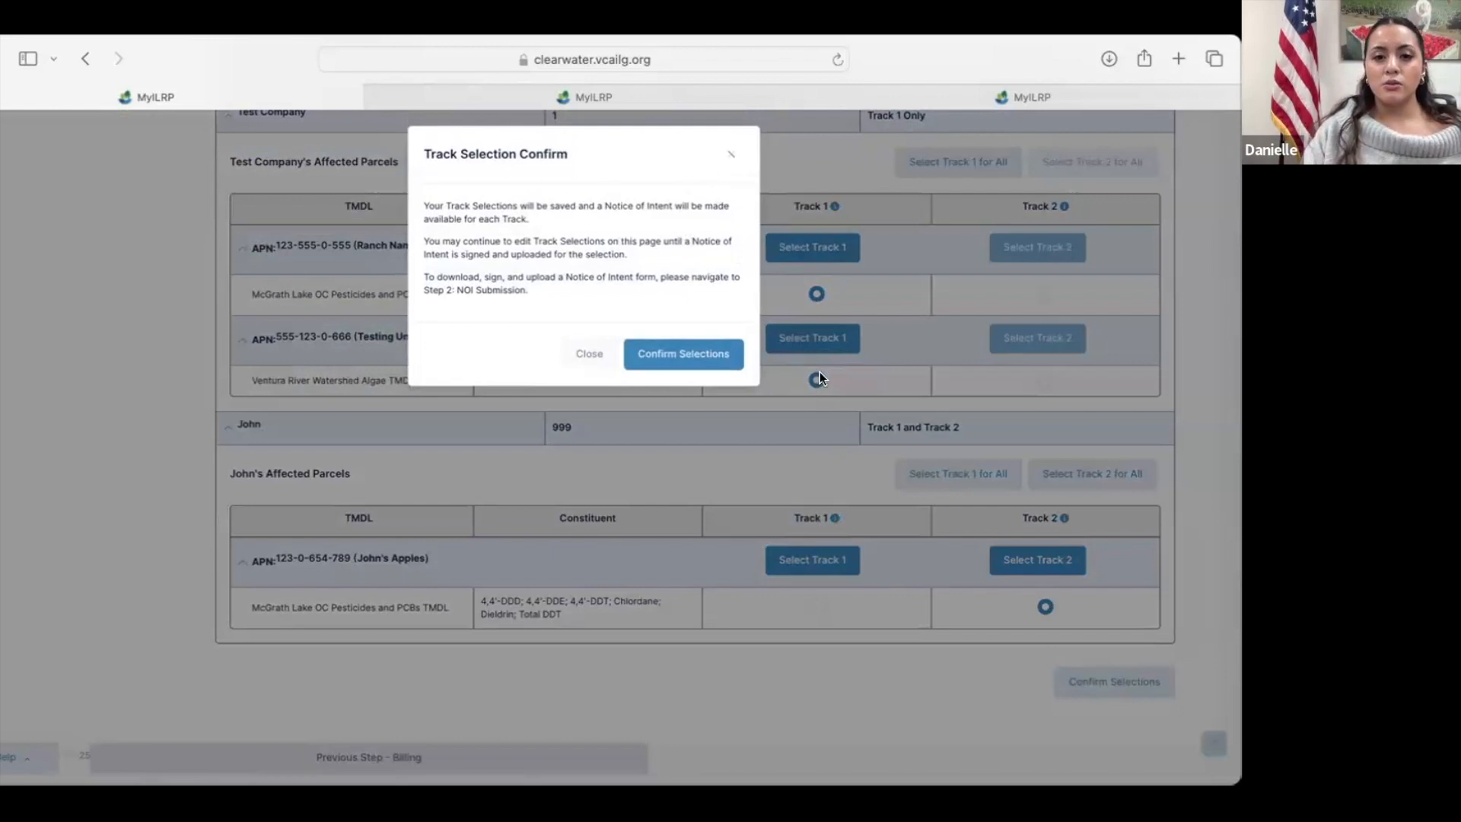
pyautogui.click(683, 354)
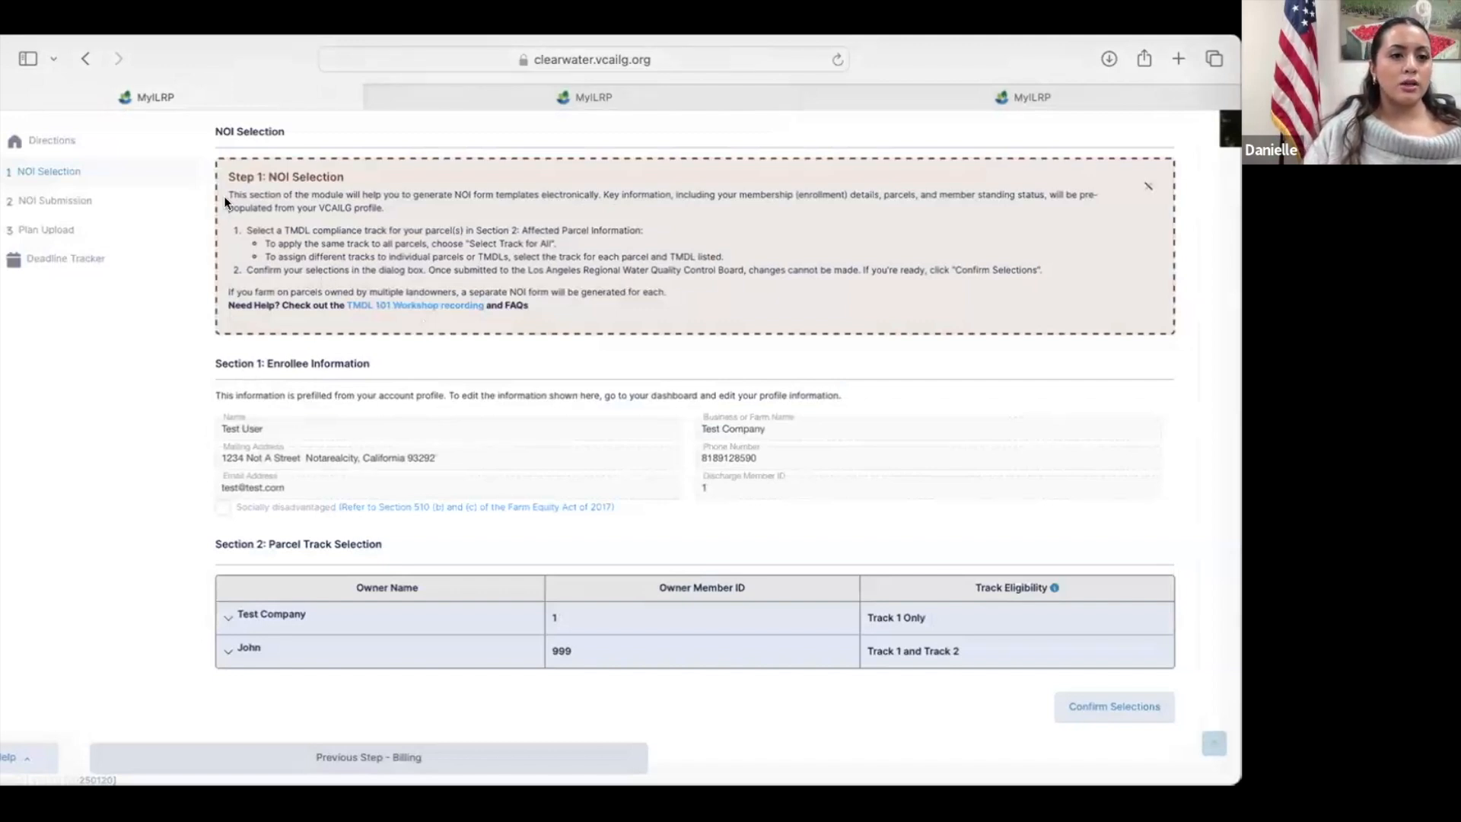
# Step: Open the NOI Submission step and expand Test Company's Track 1 NOI document to see its included parcels
pyautogui.click(108, 198)
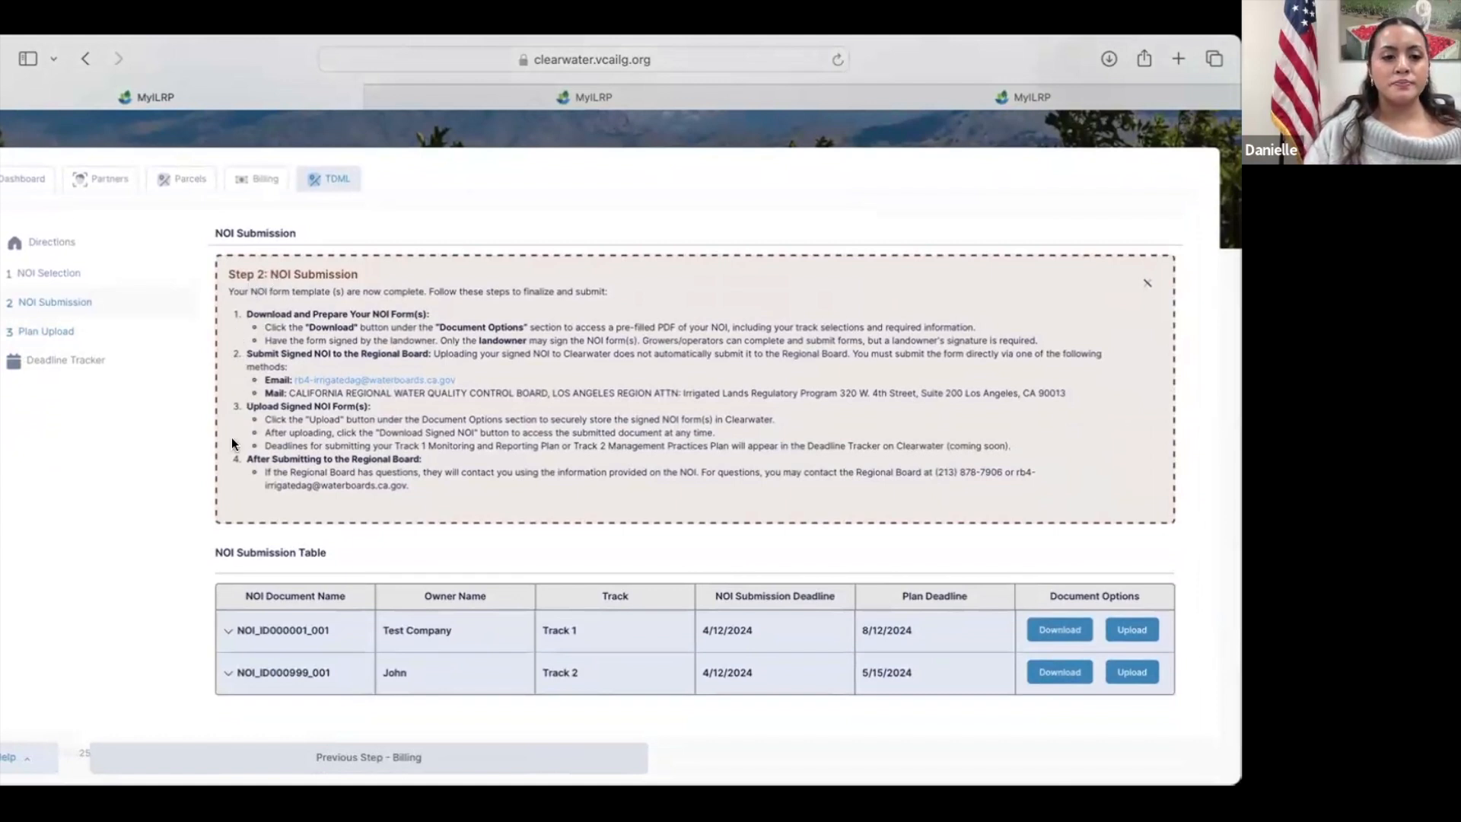
pyautogui.scroll(-1, 231, 437)
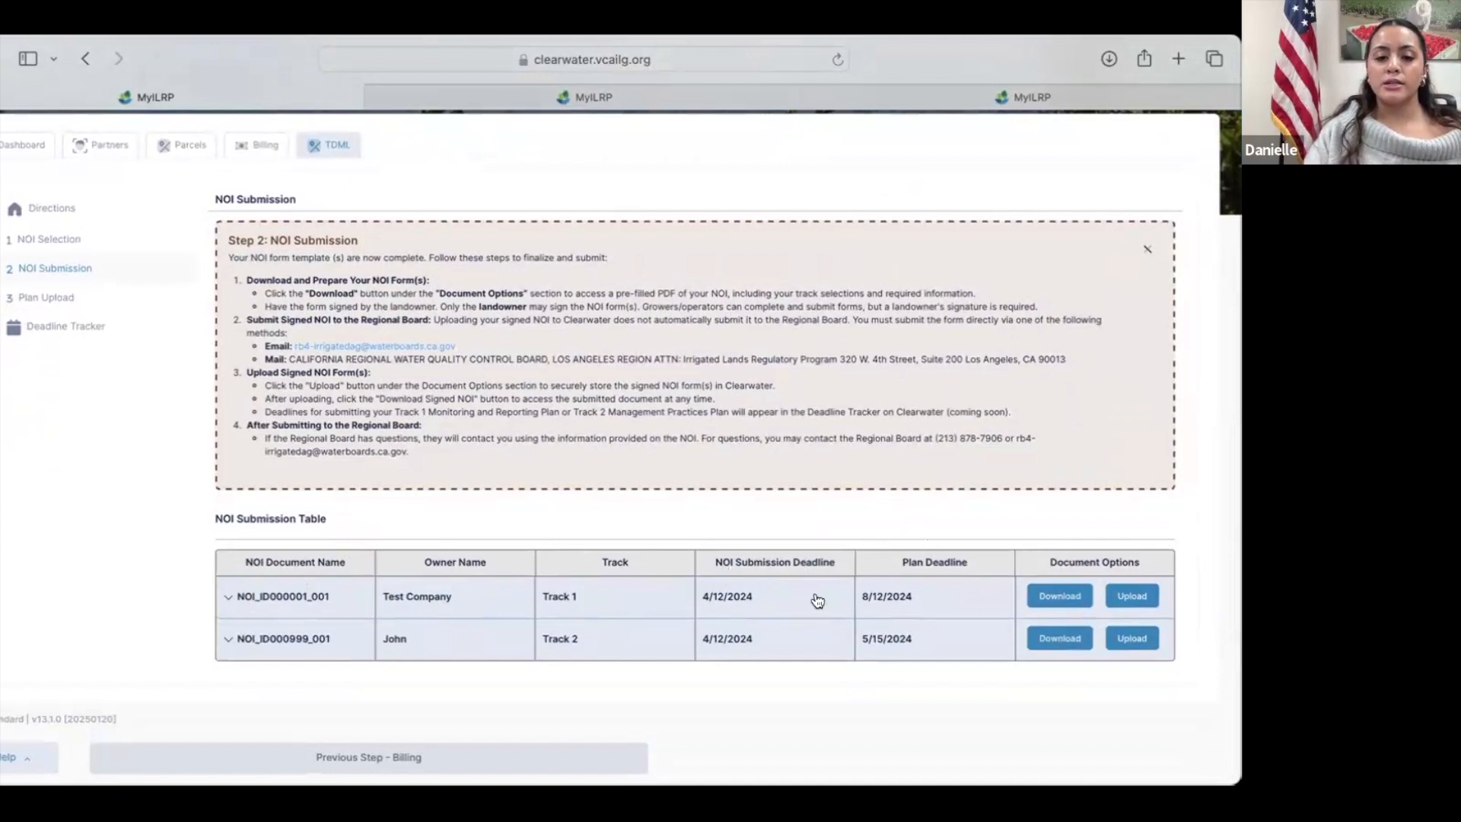
pyautogui.click(228, 599)
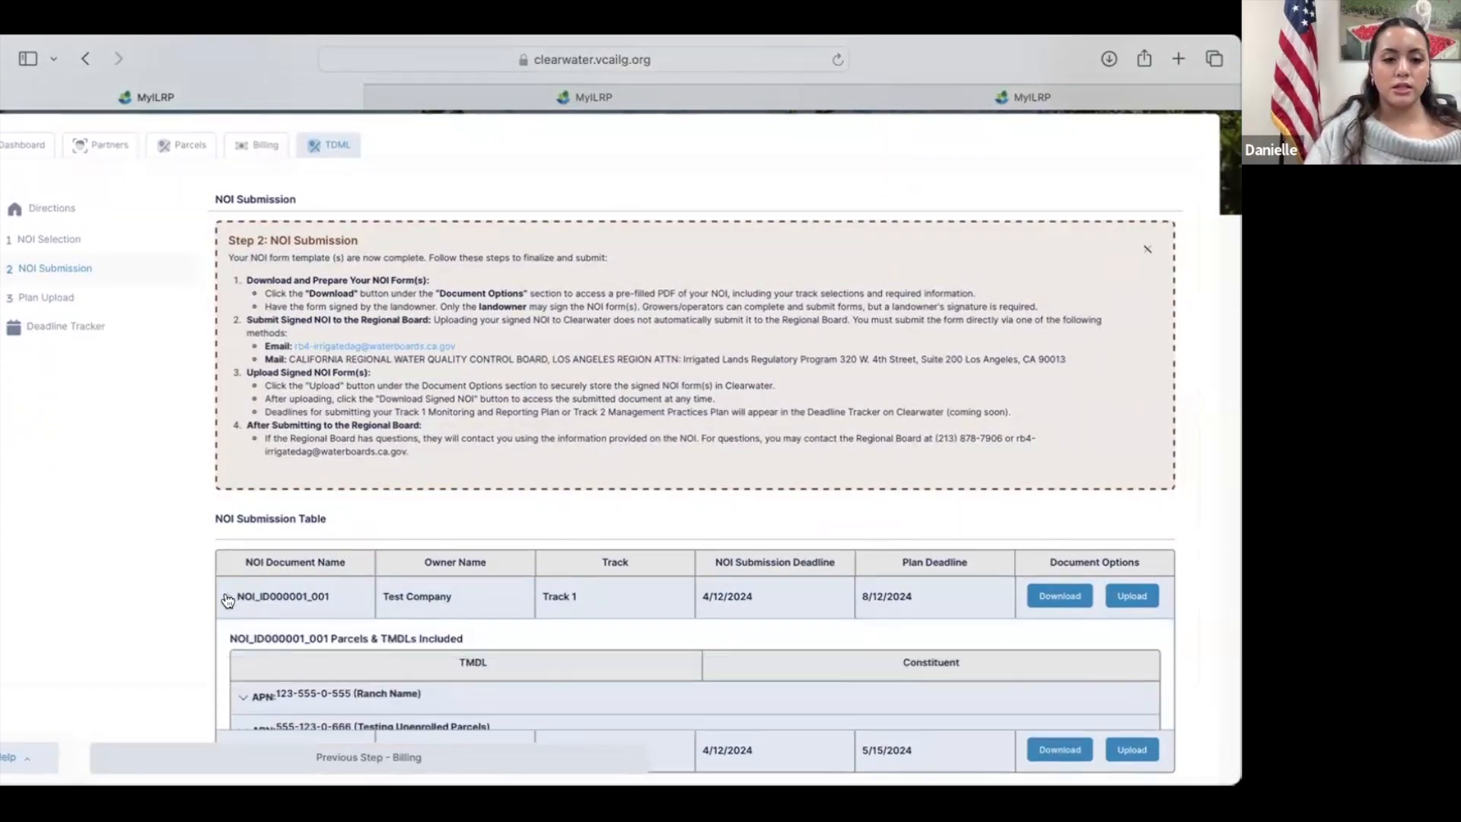
# Step: Expand the second owner's Track 2 NOI document and every parcel in both documents to review their TMDLs and constituents
pyautogui.scroll(-2, 232, 655)
pyautogui.click(228, 644)
pyautogui.scroll(-2, 271, 493)
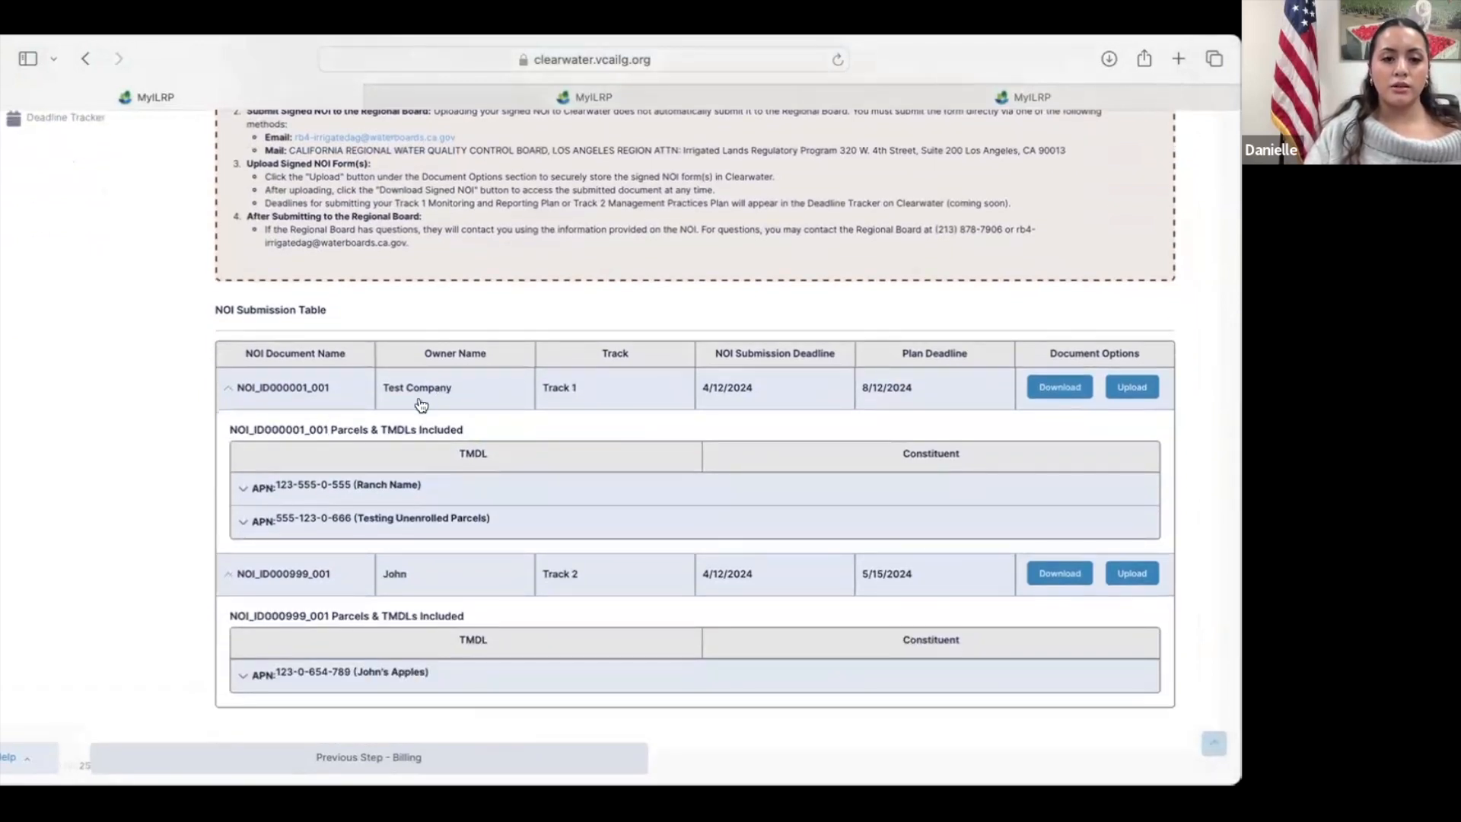
pyautogui.click(256, 493)
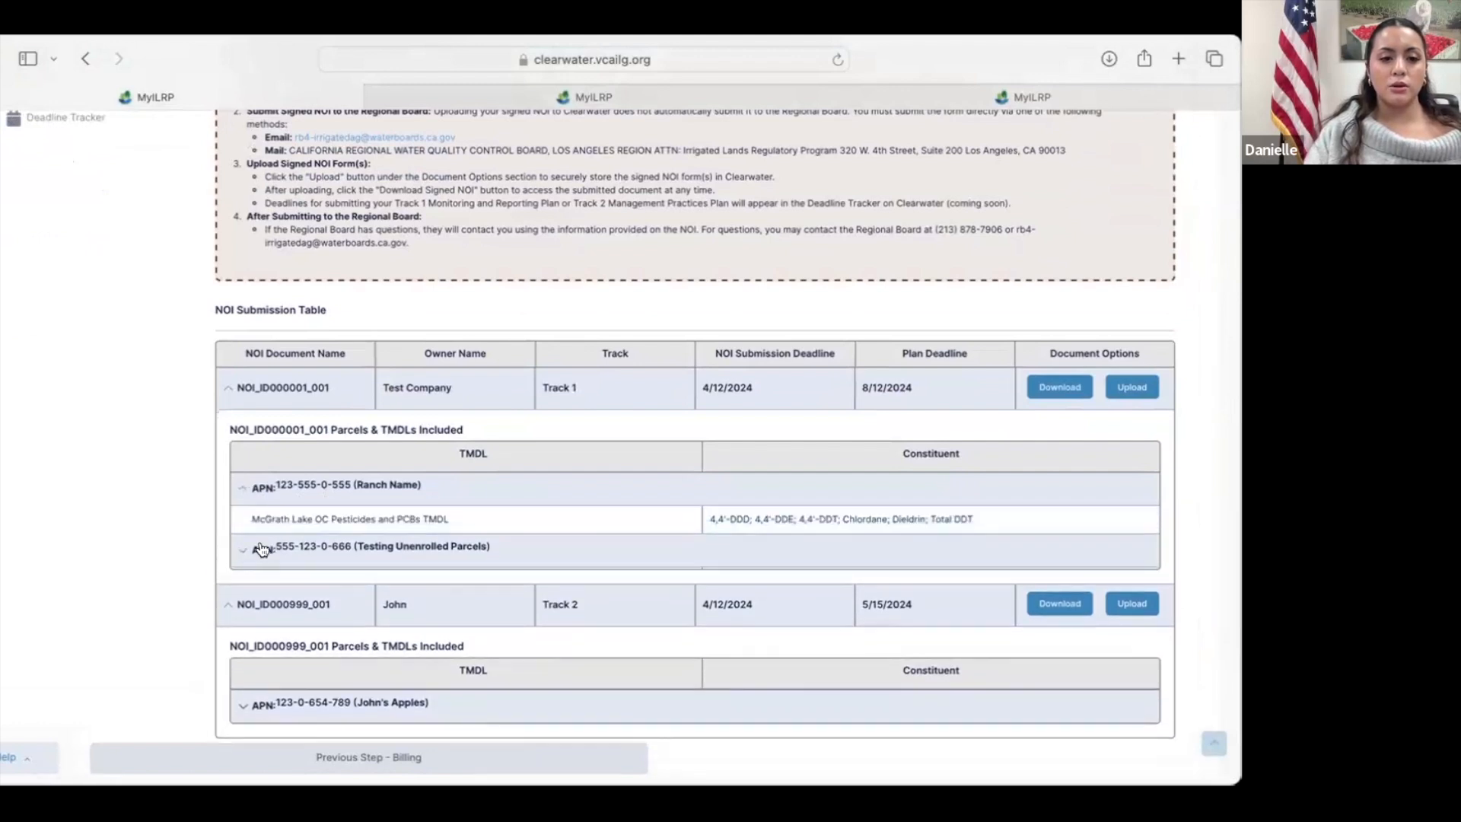
pyautogui.click(261, 548)
pyautogui.scroll(-3, 367, 615)
pyautogui.click(244, 631)
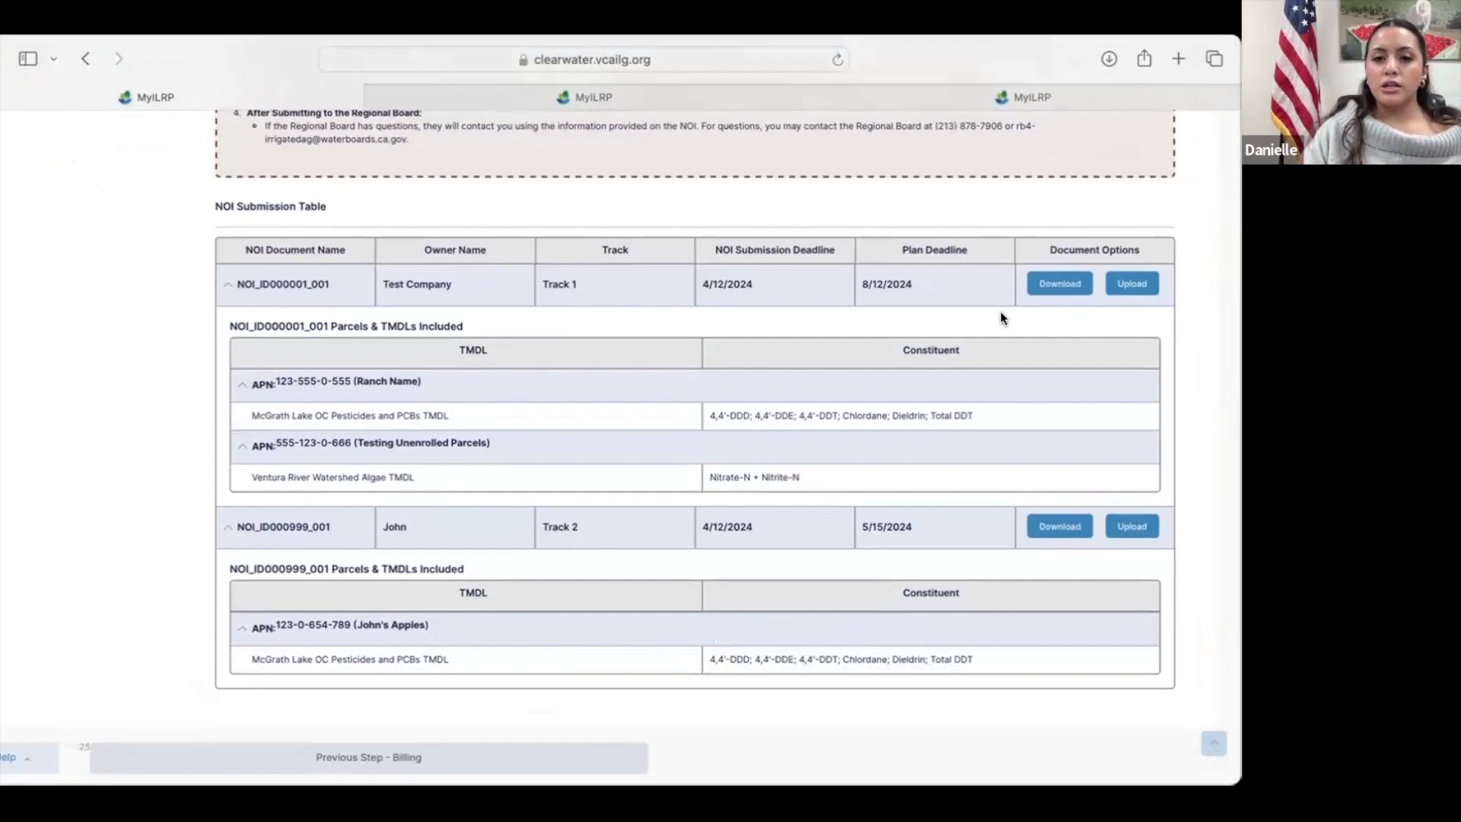
# Step: Open Test Company's pre-filled Track 1 NOI form and review the enrollee and affected parcel information on page 1
pyautogui.click(1063, 282)
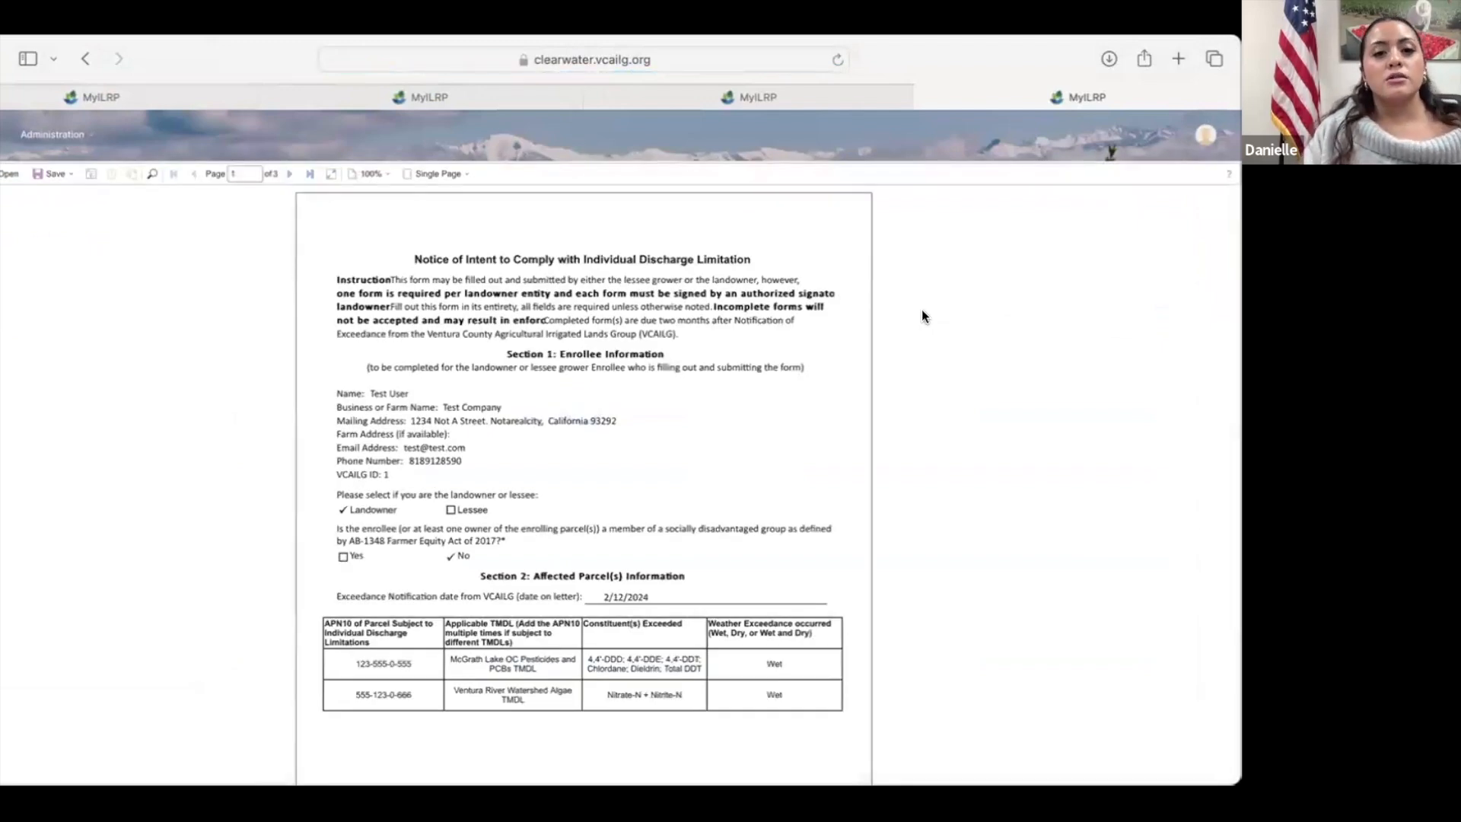
pyautogui.scroll(-2, 923, 317)
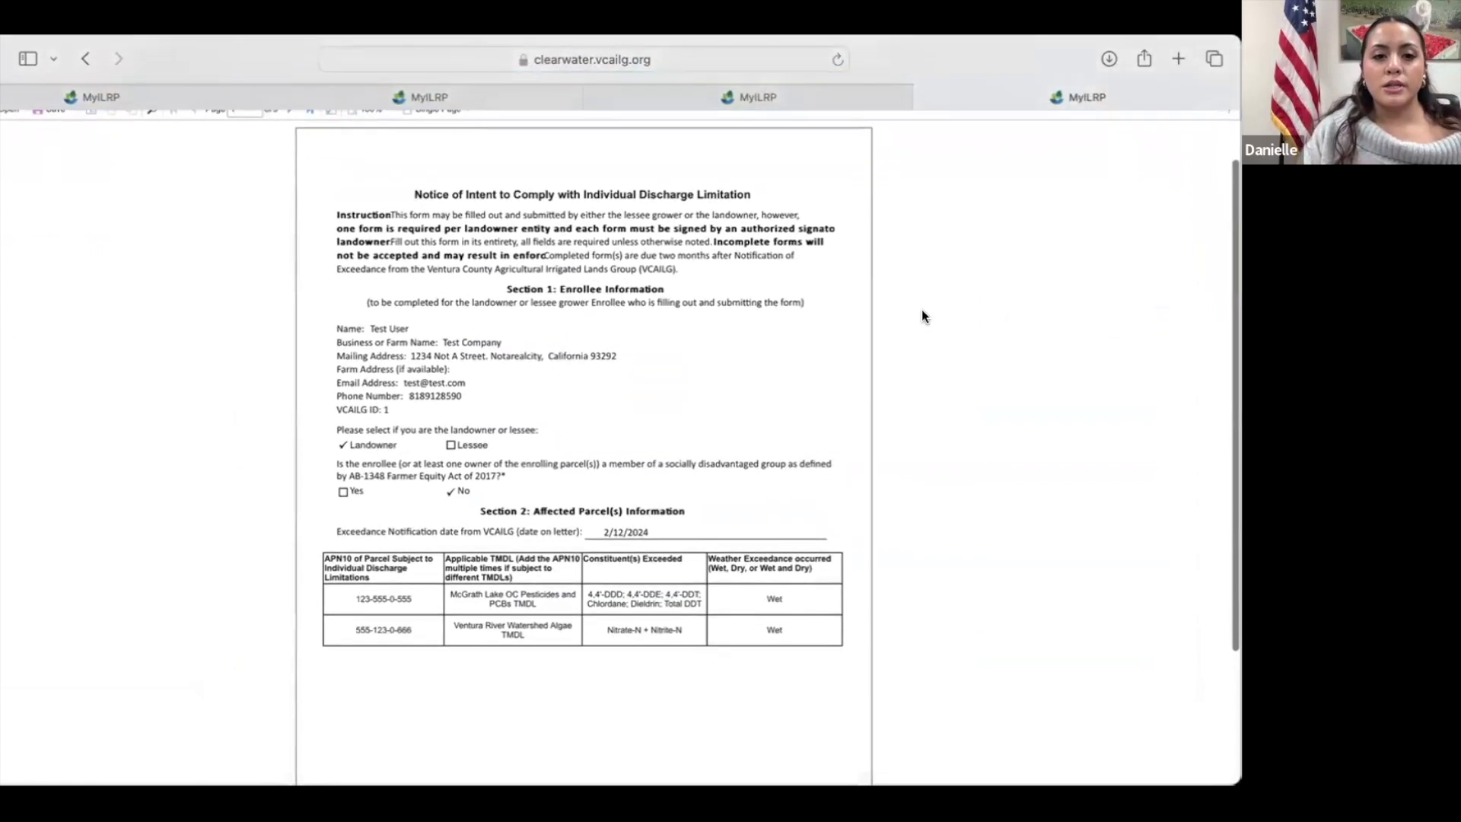
pyautogui.scroll(-1, 722, 282)
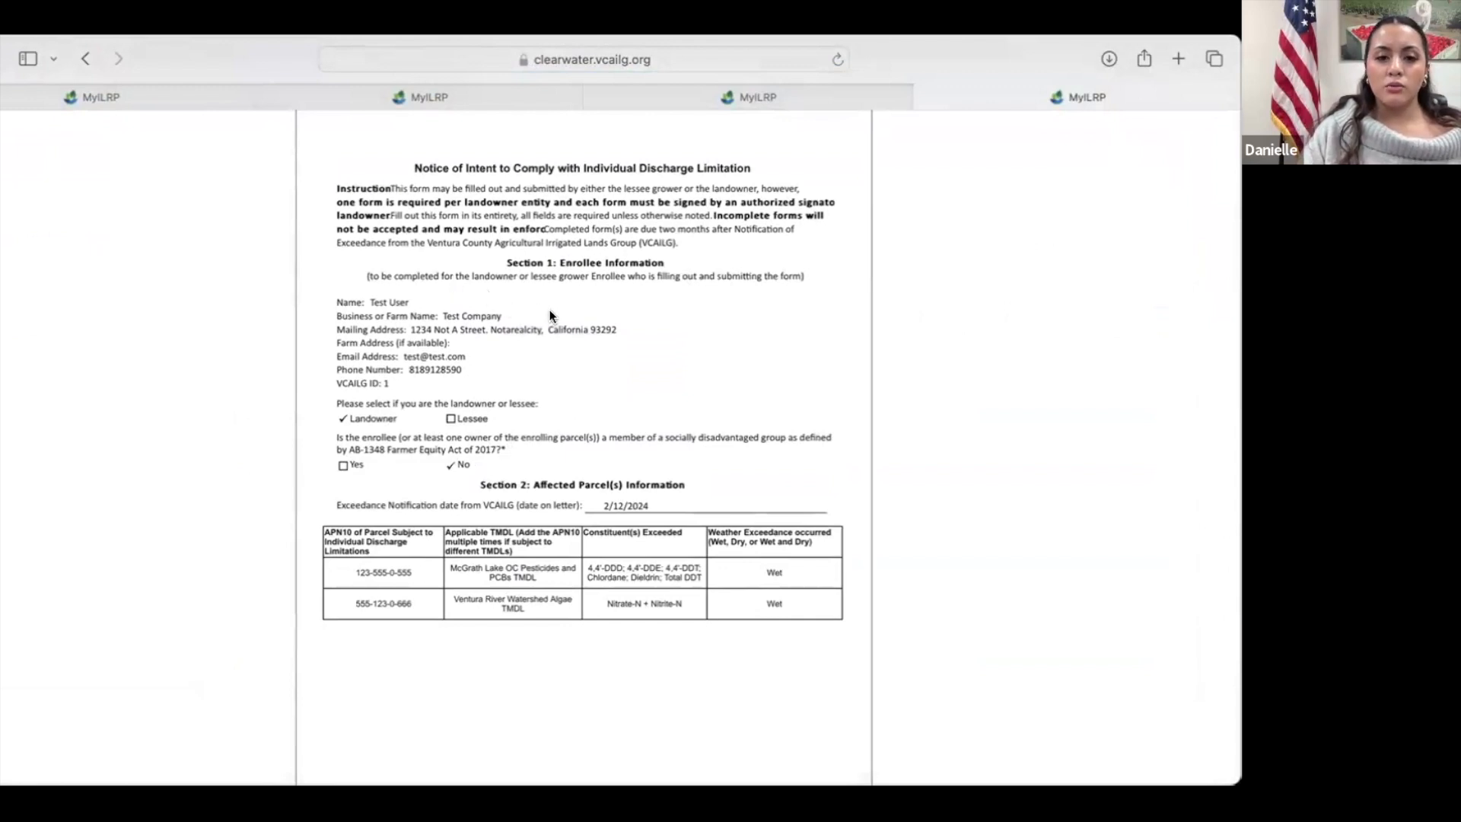
pyautogui.scroll(-2, 538, 395)
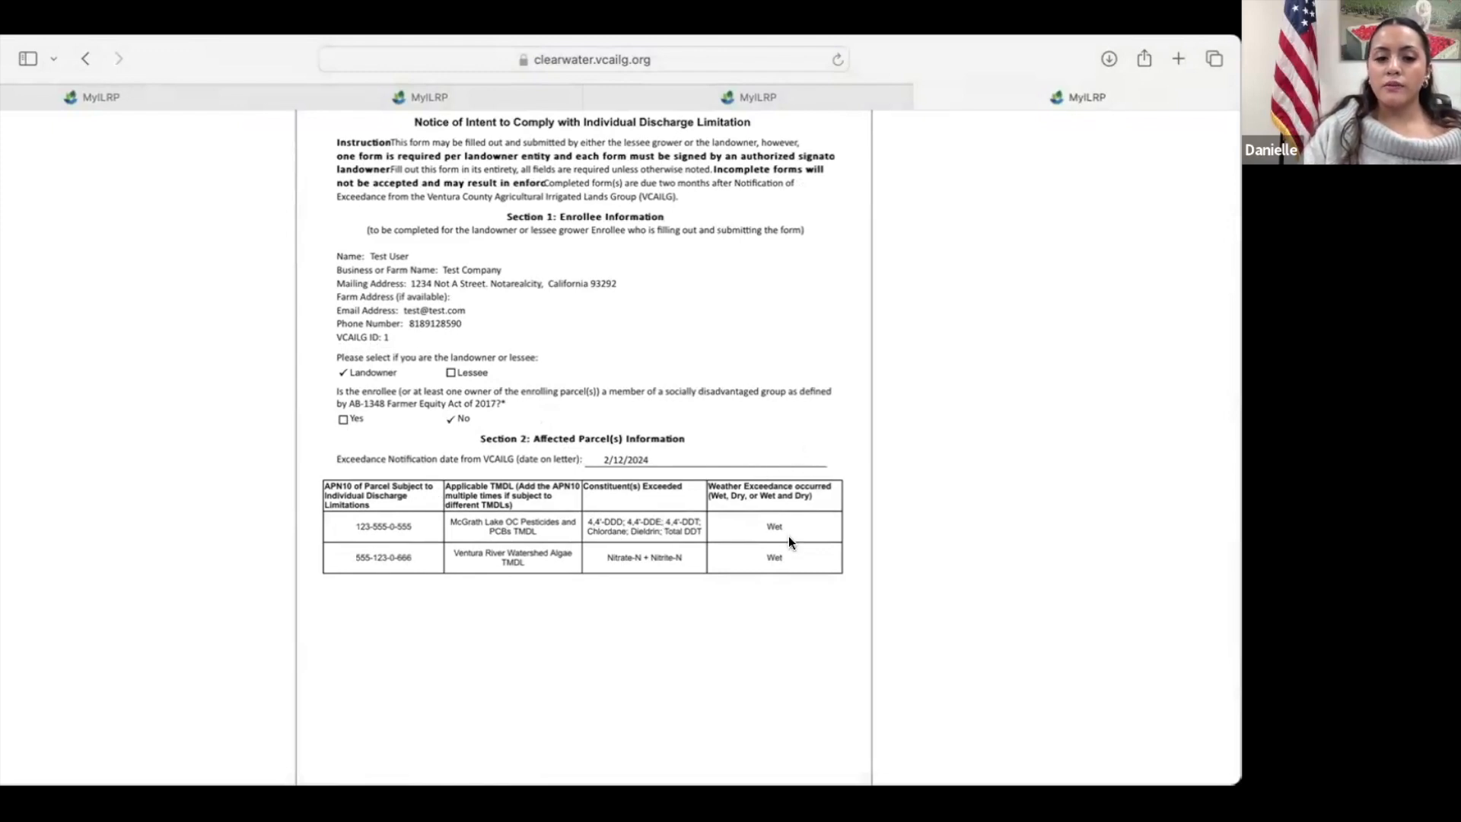
pyautogui.scroll(-3, 789, 536)
pyautogui.scroll(5, 553, 368)
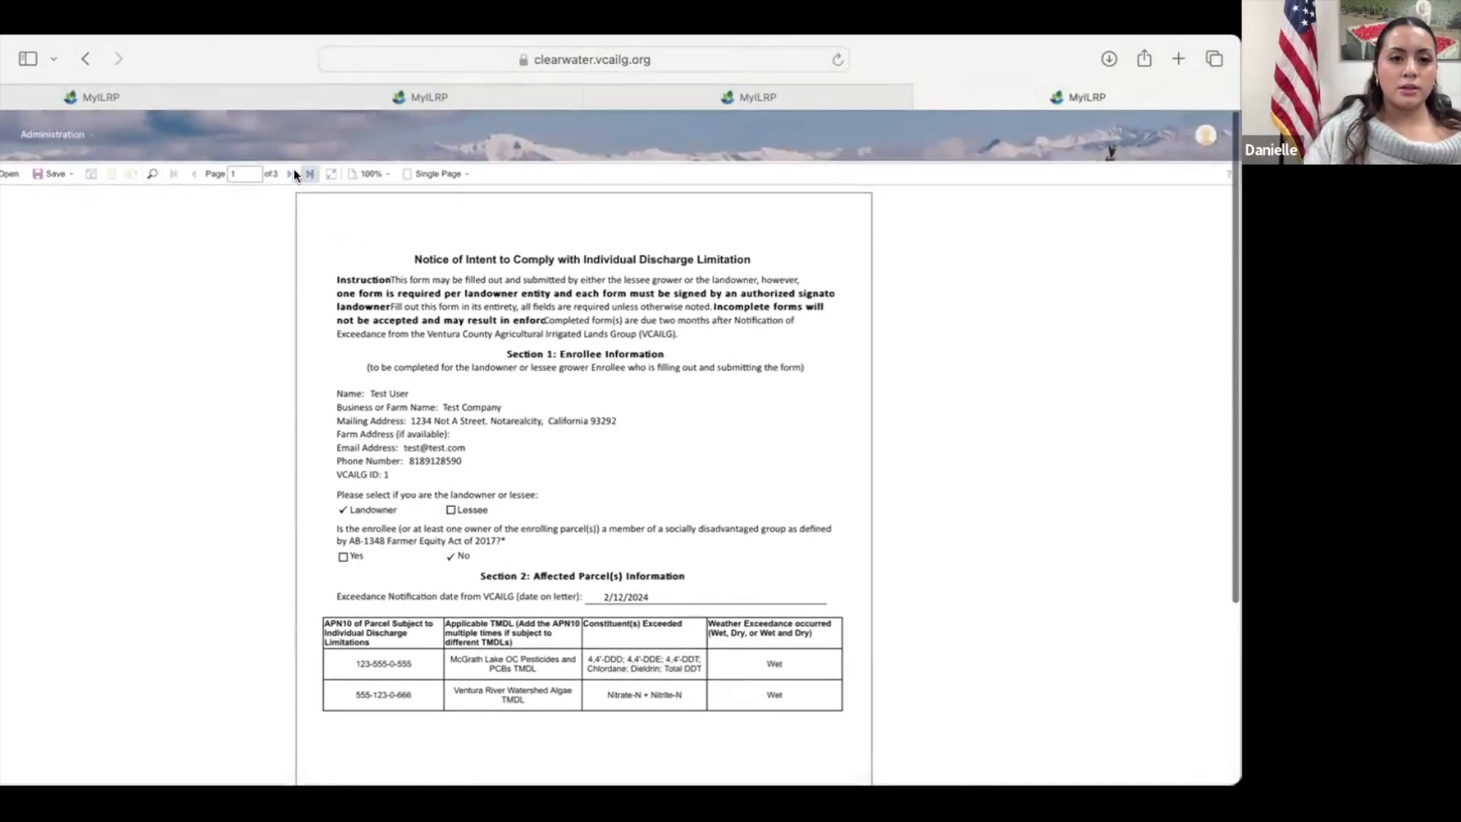
# Step: Go to page 2 of the NOI form and review the enrollee standing, track selection and certification sections
pyautogui.click(294, 172)
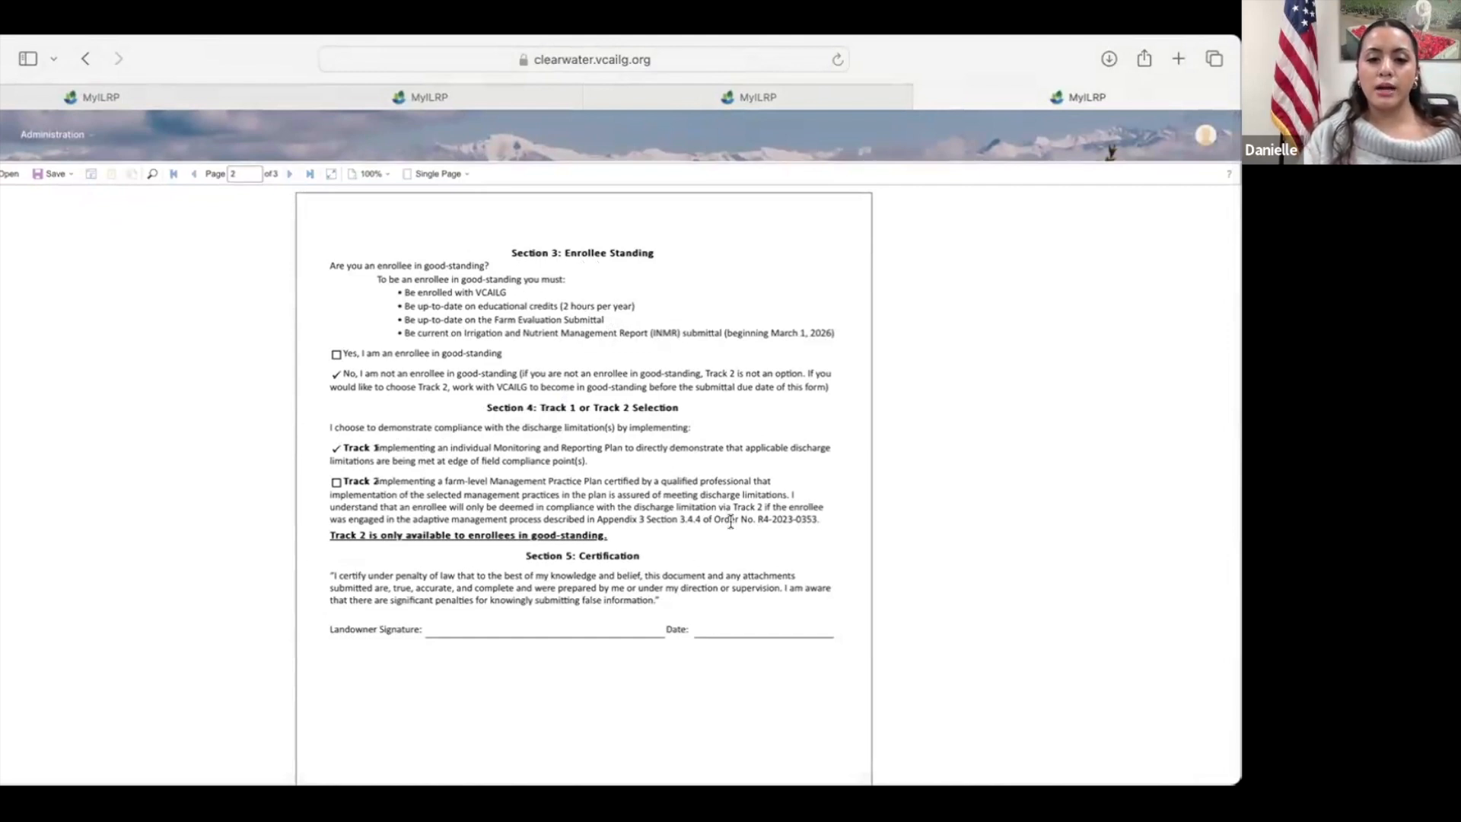
pyautogui.scroll(-2, 731, 522)
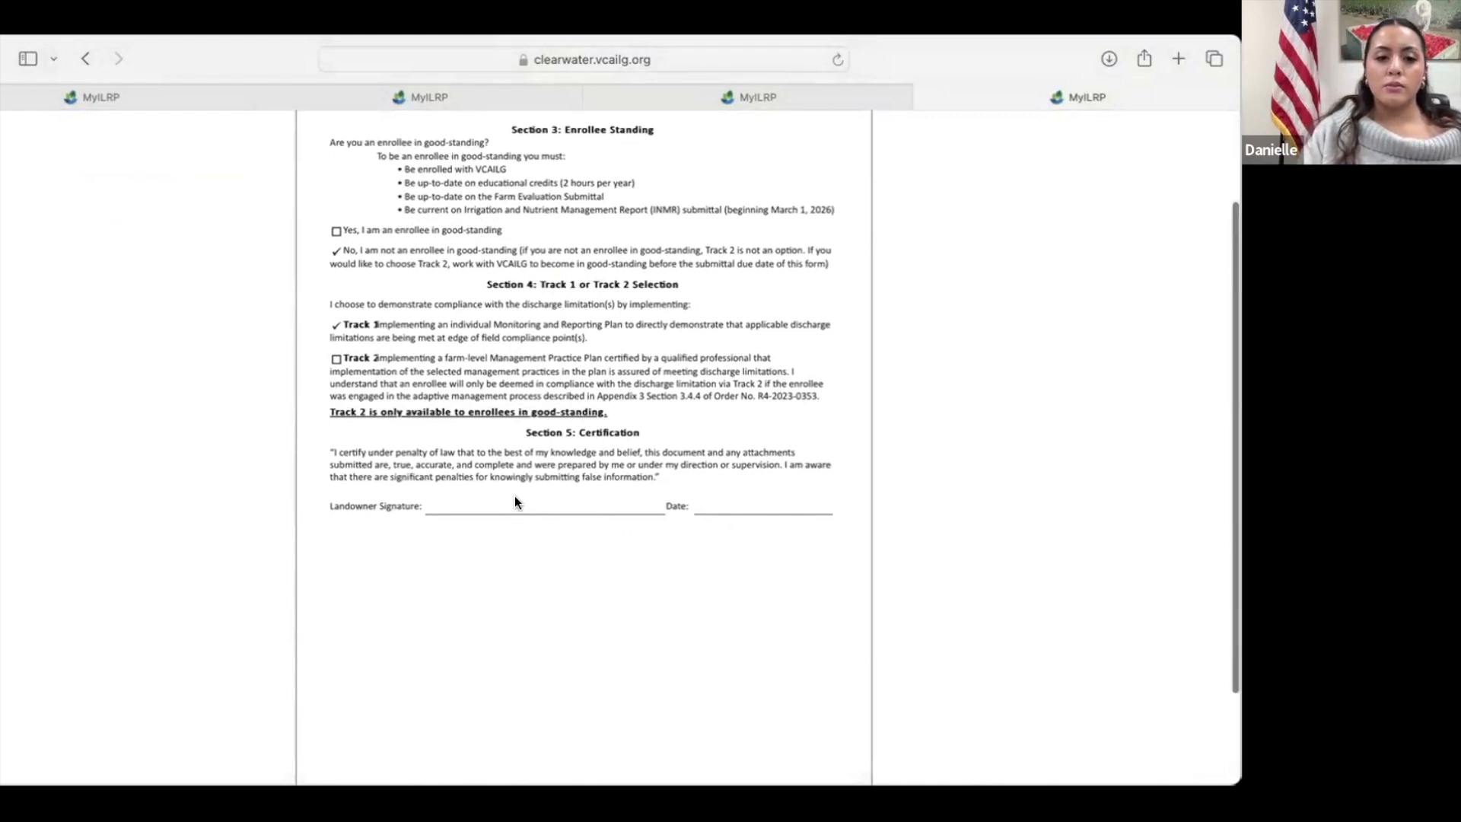
pyautogui.scroll(-1, 514, 499)
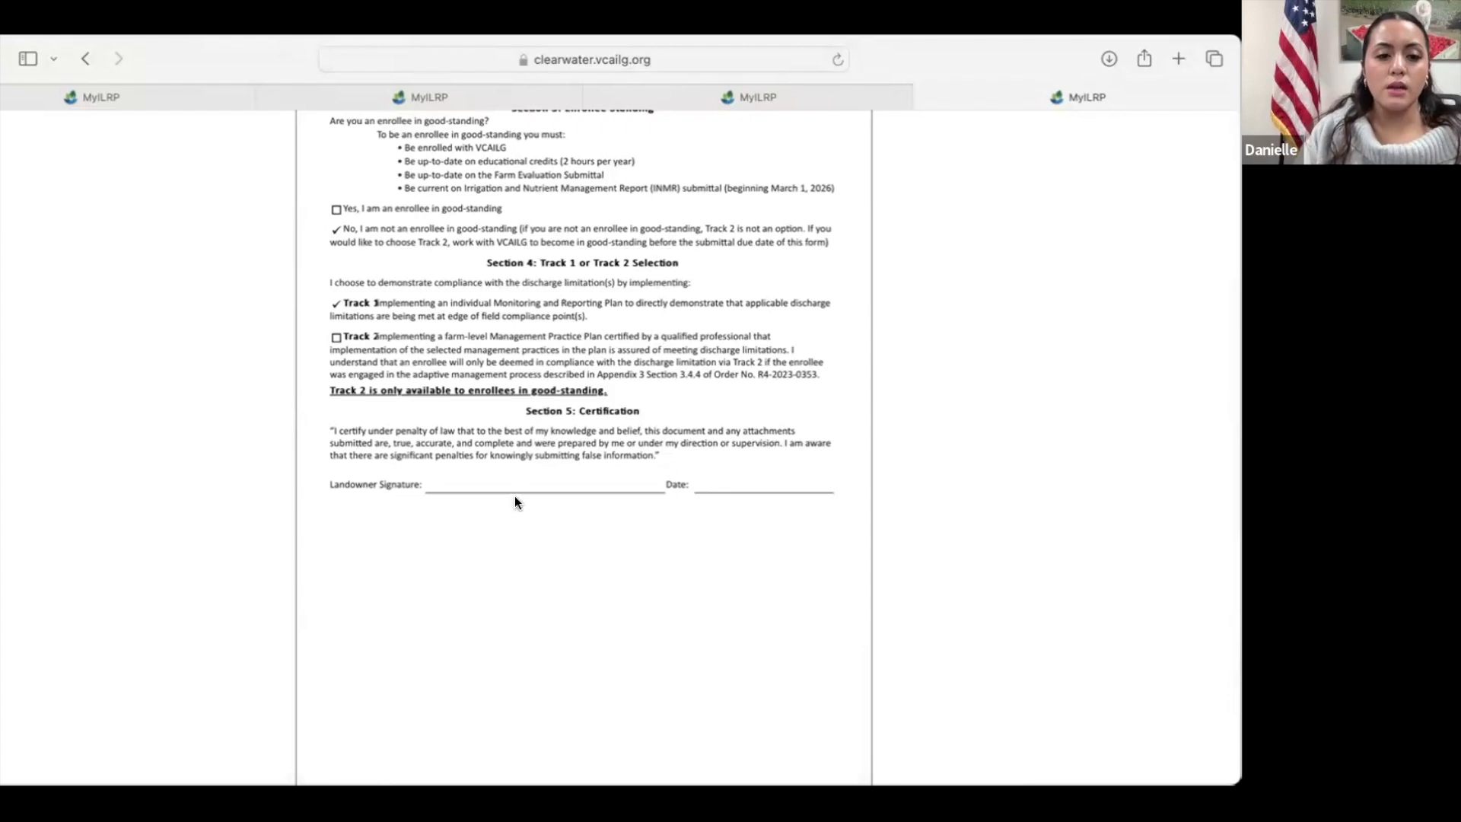
pyautogui.scroll(-2, 515, 491)
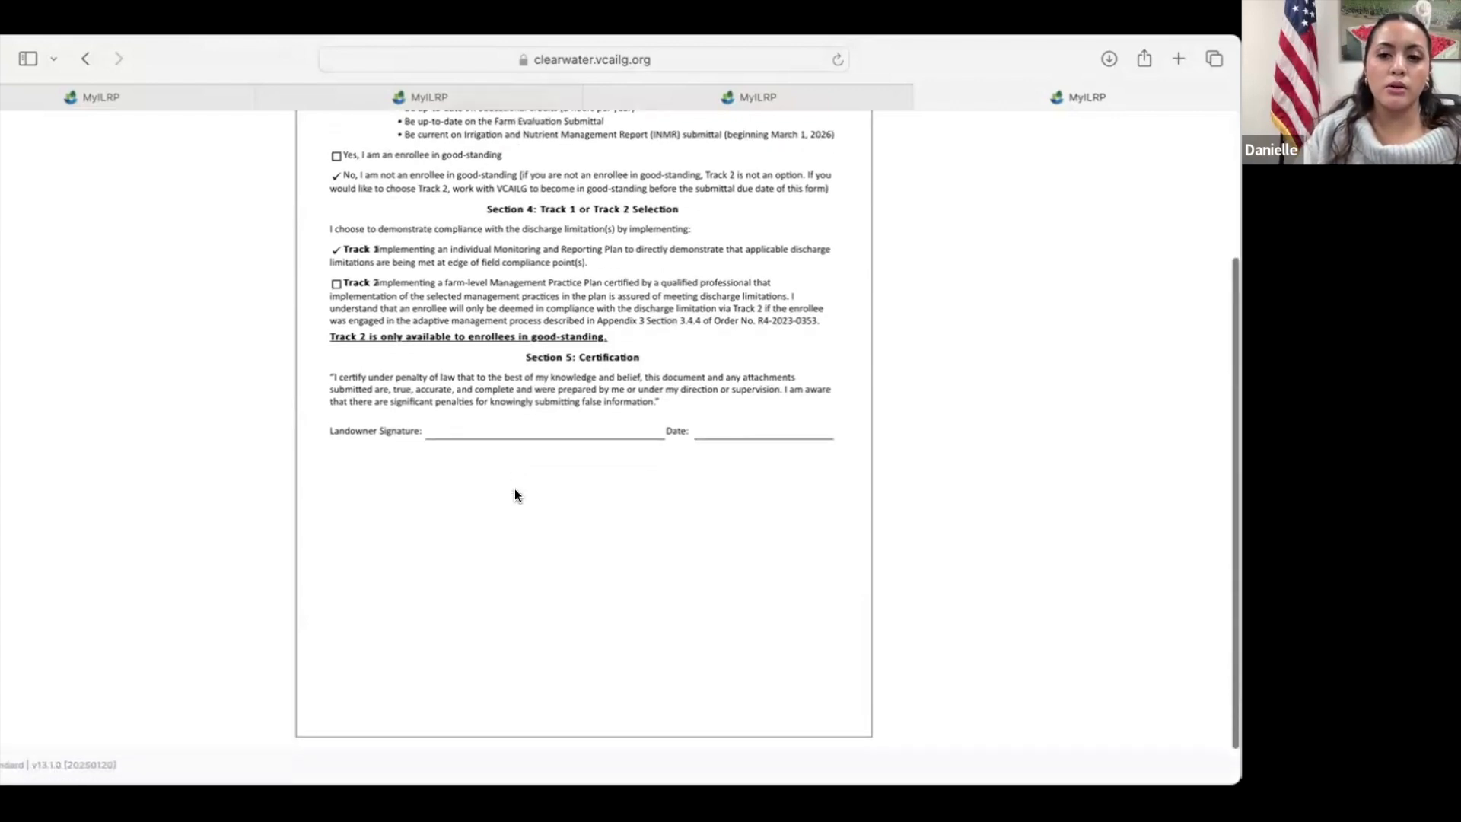
pyautogui.scroll(-1, 514, 491)
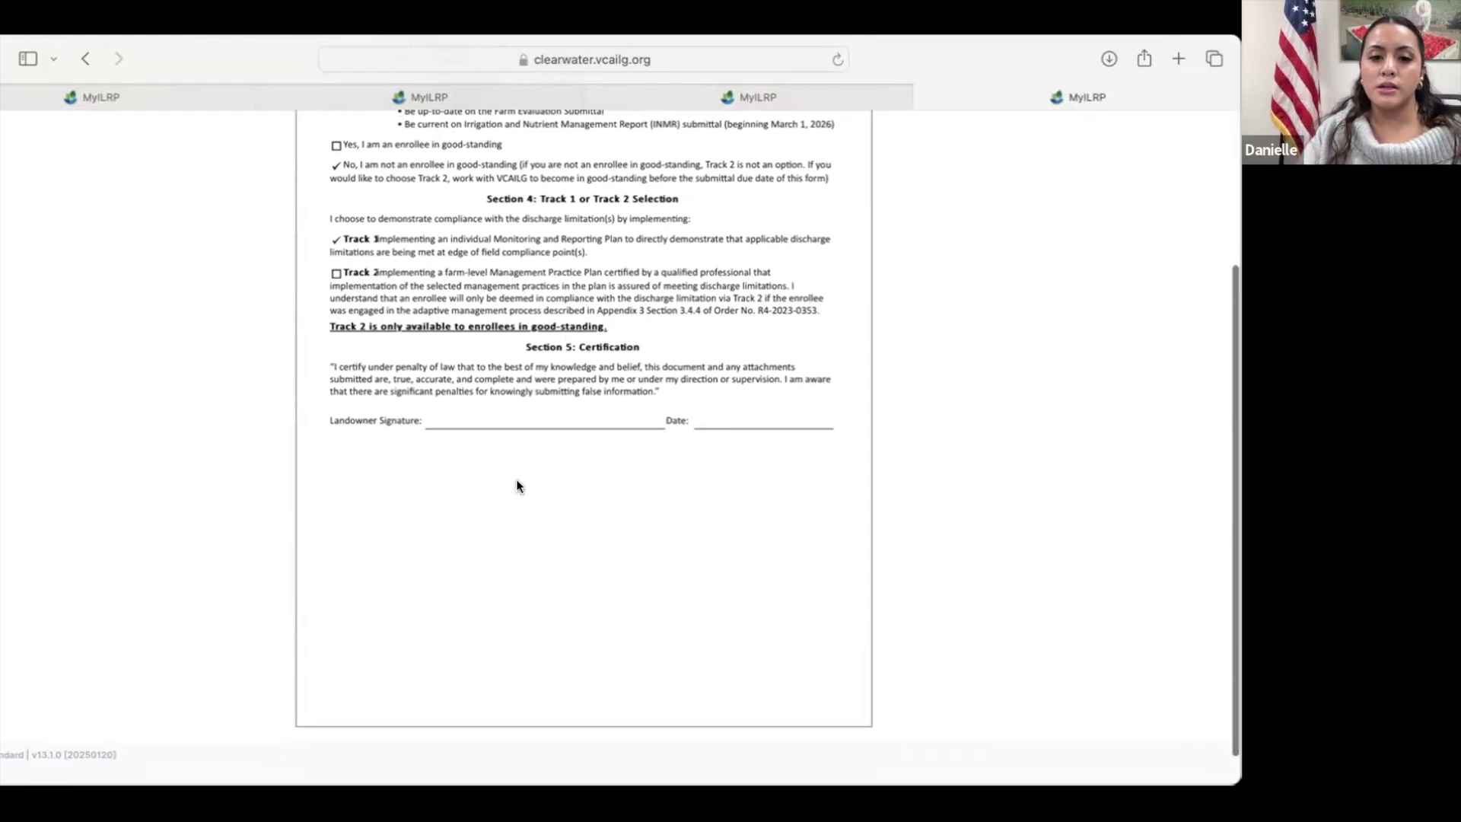
pyautogui.scroll(-4, 517, 481)
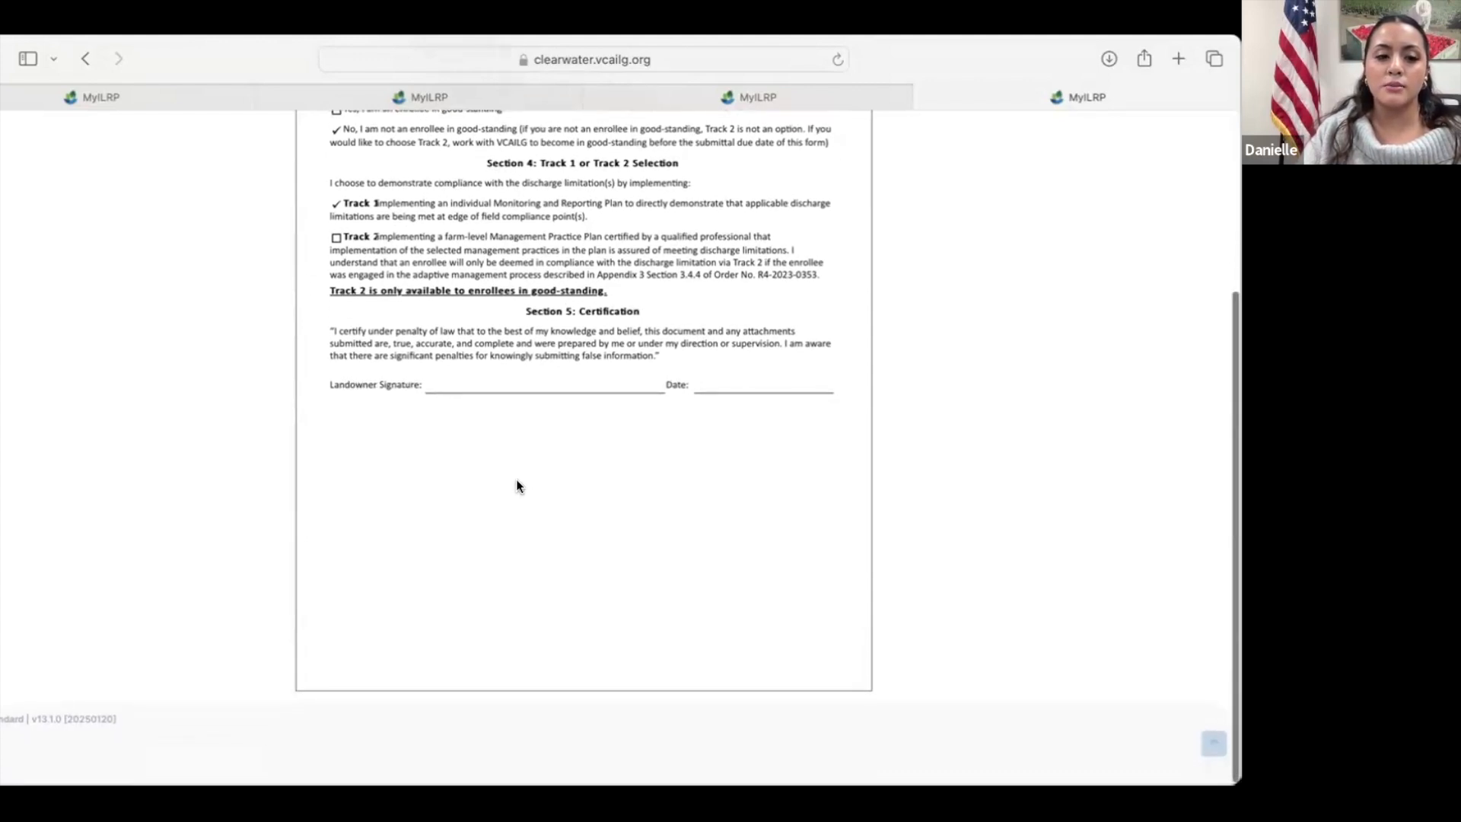
pyautogui.scroll(5, 516, 485)
pyautogui.scroll(-1, 516, 480)
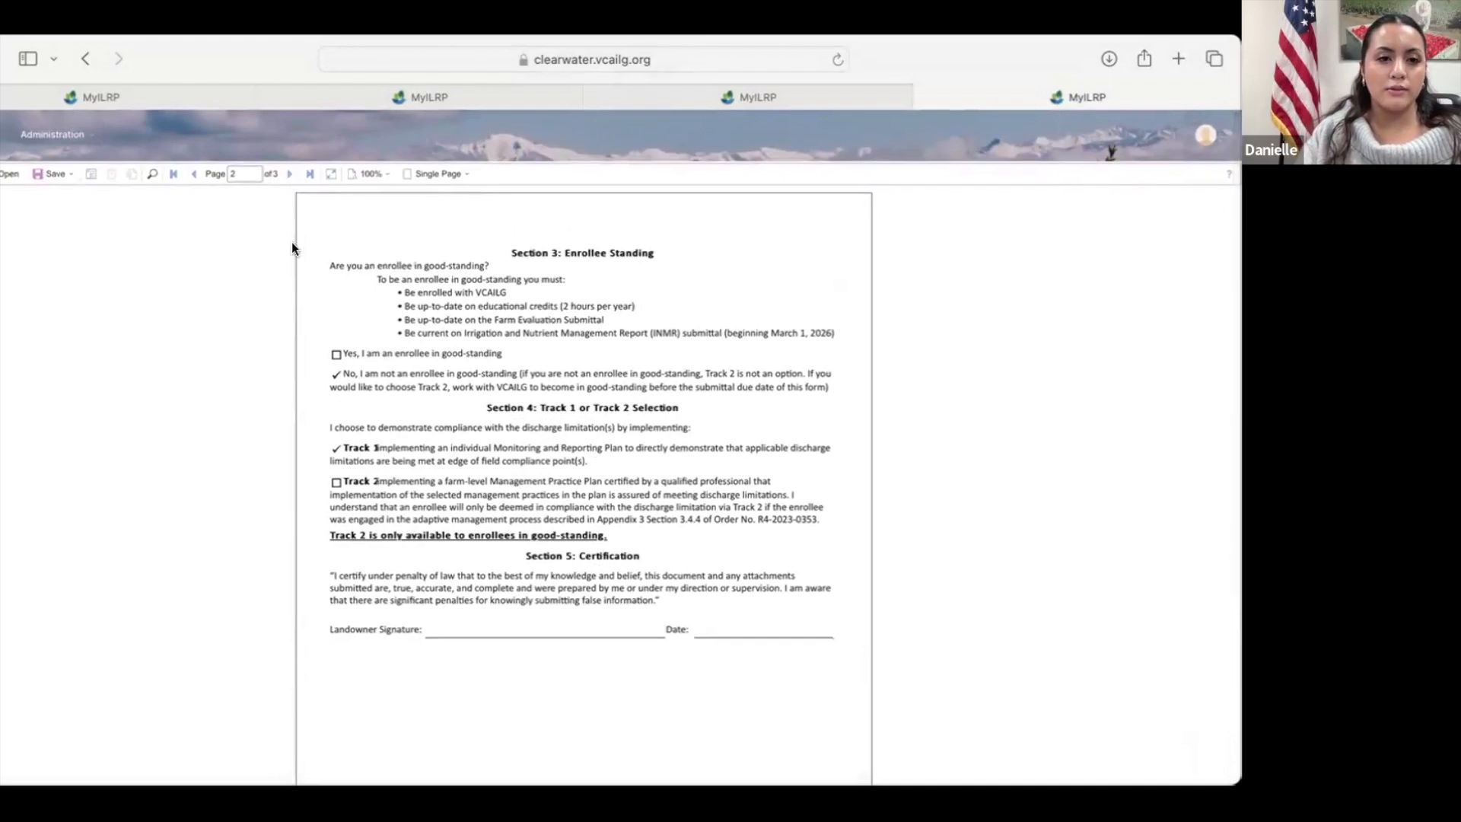
# Step: View the submittal instructions on page 3 and save all pages of the NOI form as an Adobe PDF
pyautogui.click(291, 174)
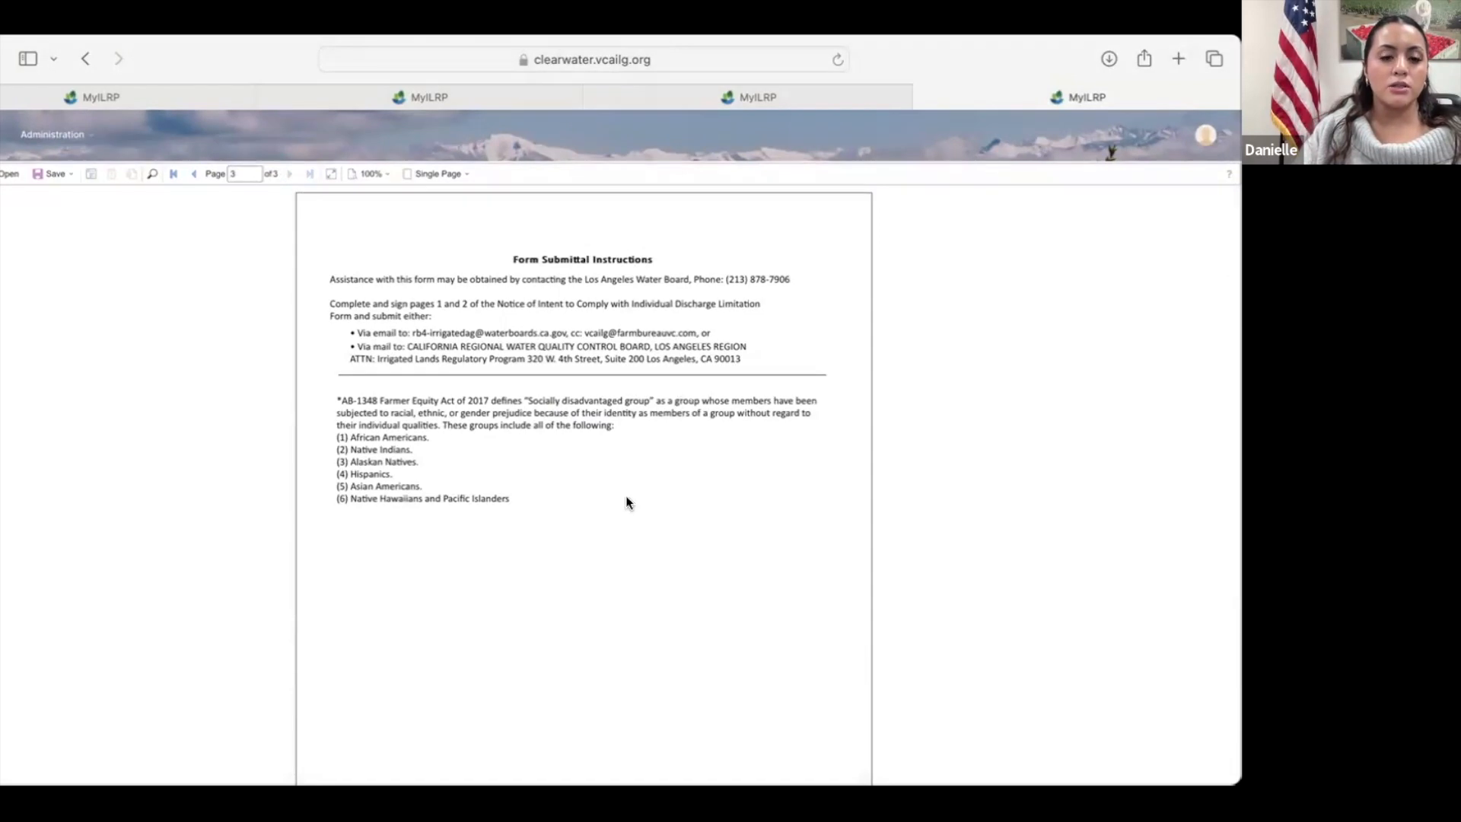
pyautogui.click(71, 176)
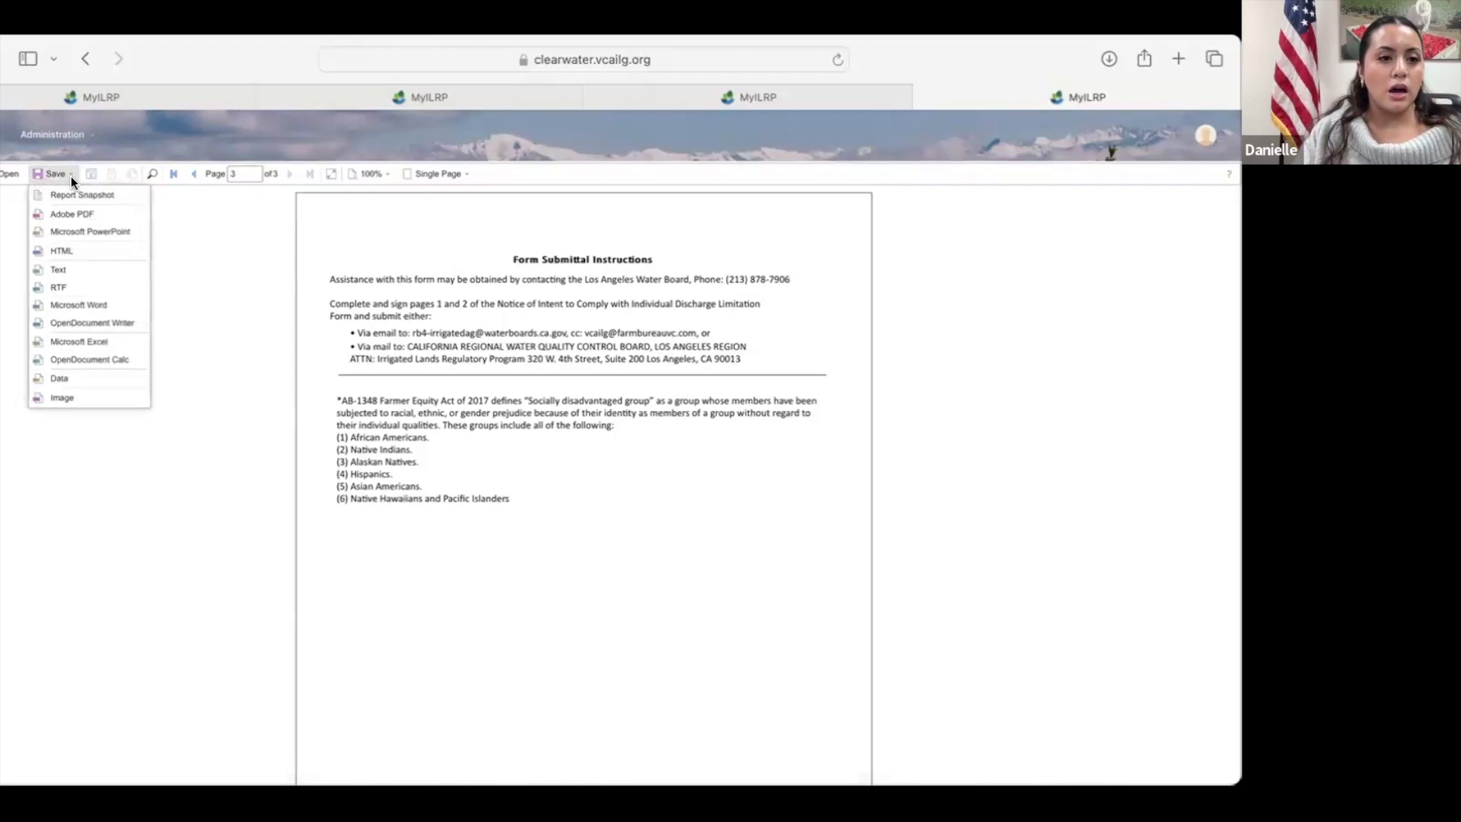
pyautogui.click(85, 212)
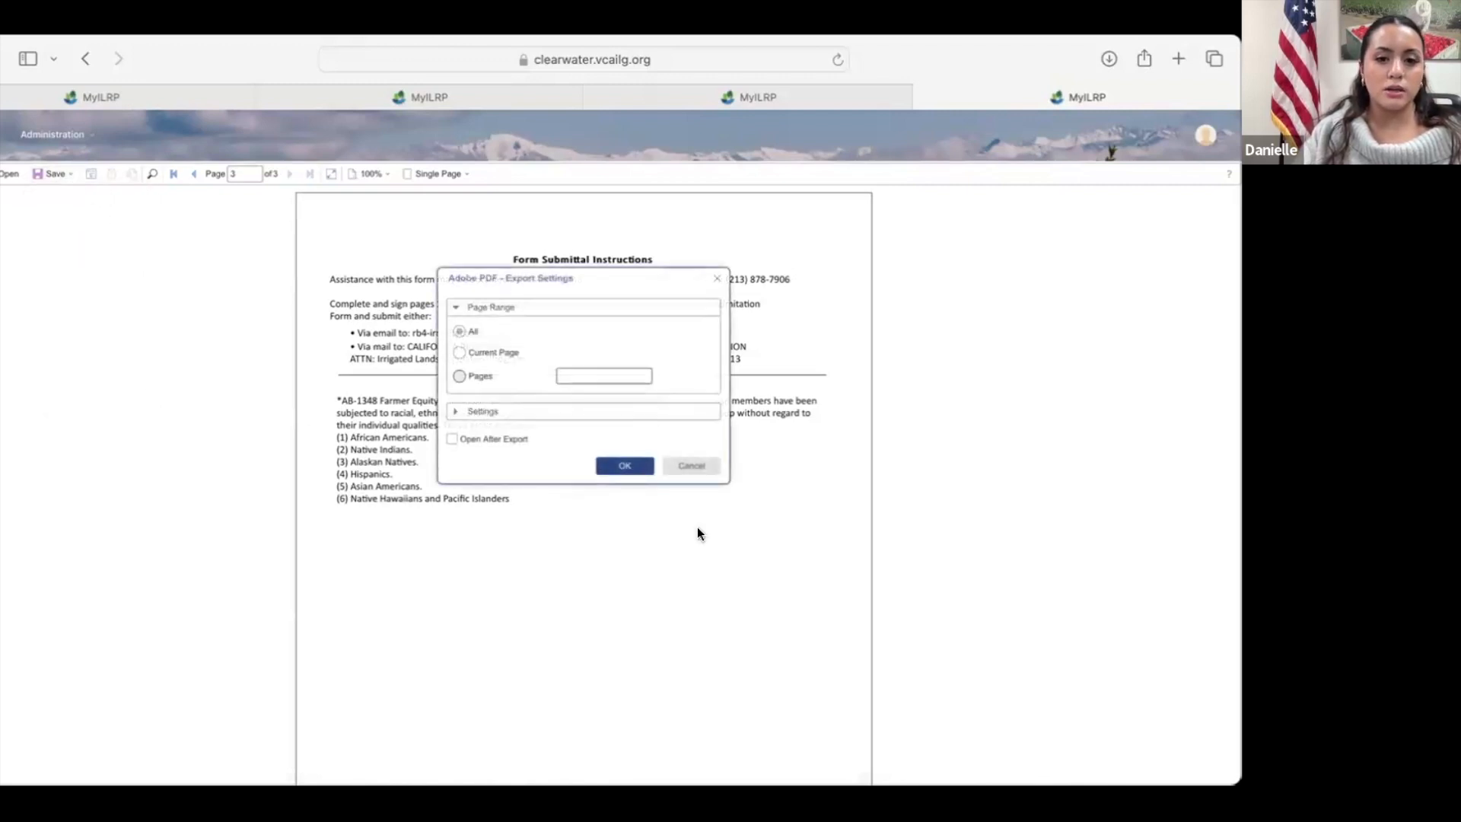
pyautogui.click(623, 468)
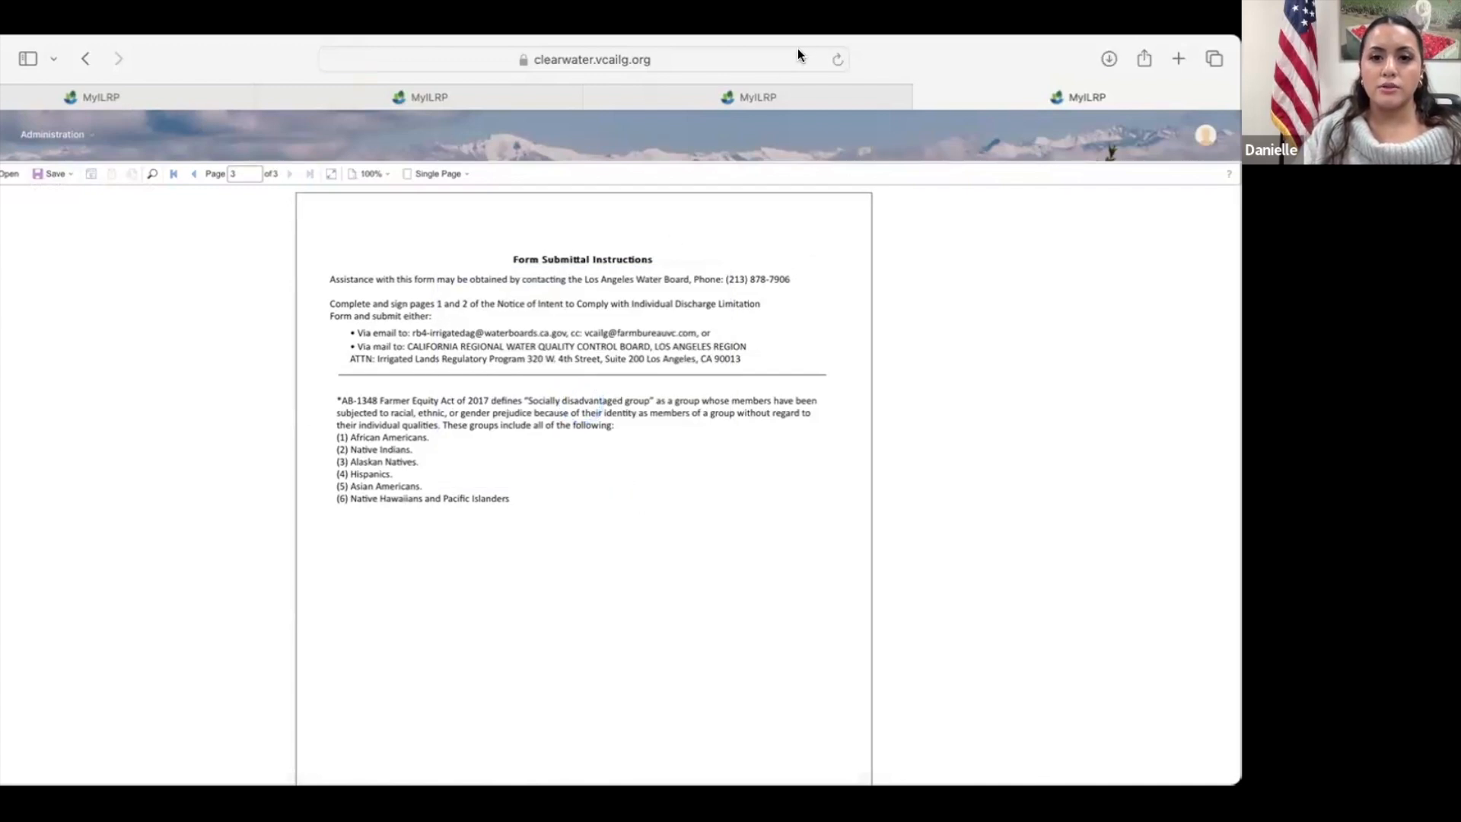
# Step: Return to the NOI Submission table and upload Test Company's signed Track 1 NOI with the Regional Board submission date 1/23/2025
pyautogui.click(735, 89)
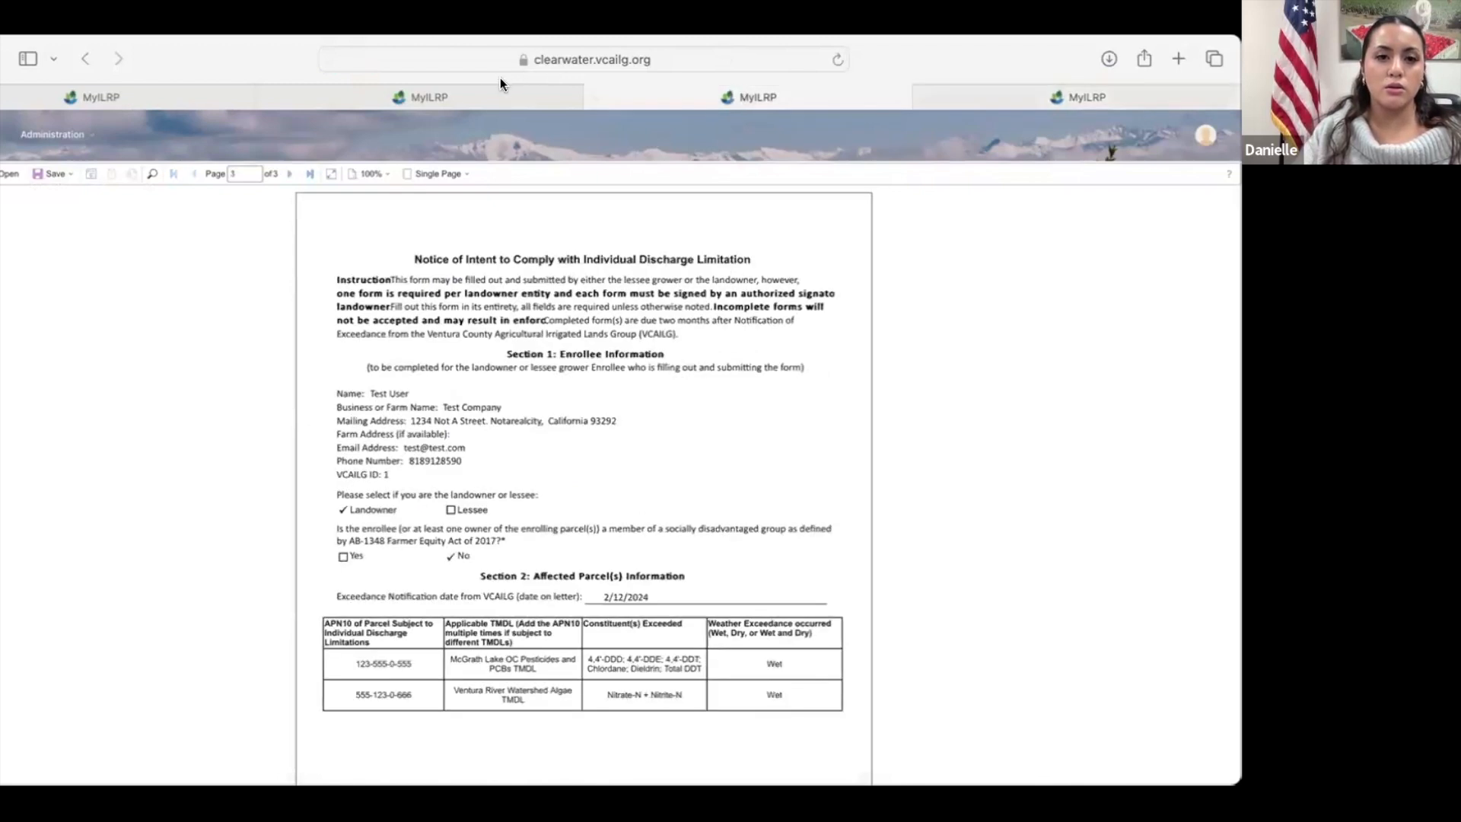
pyautogui.click(71, 93)
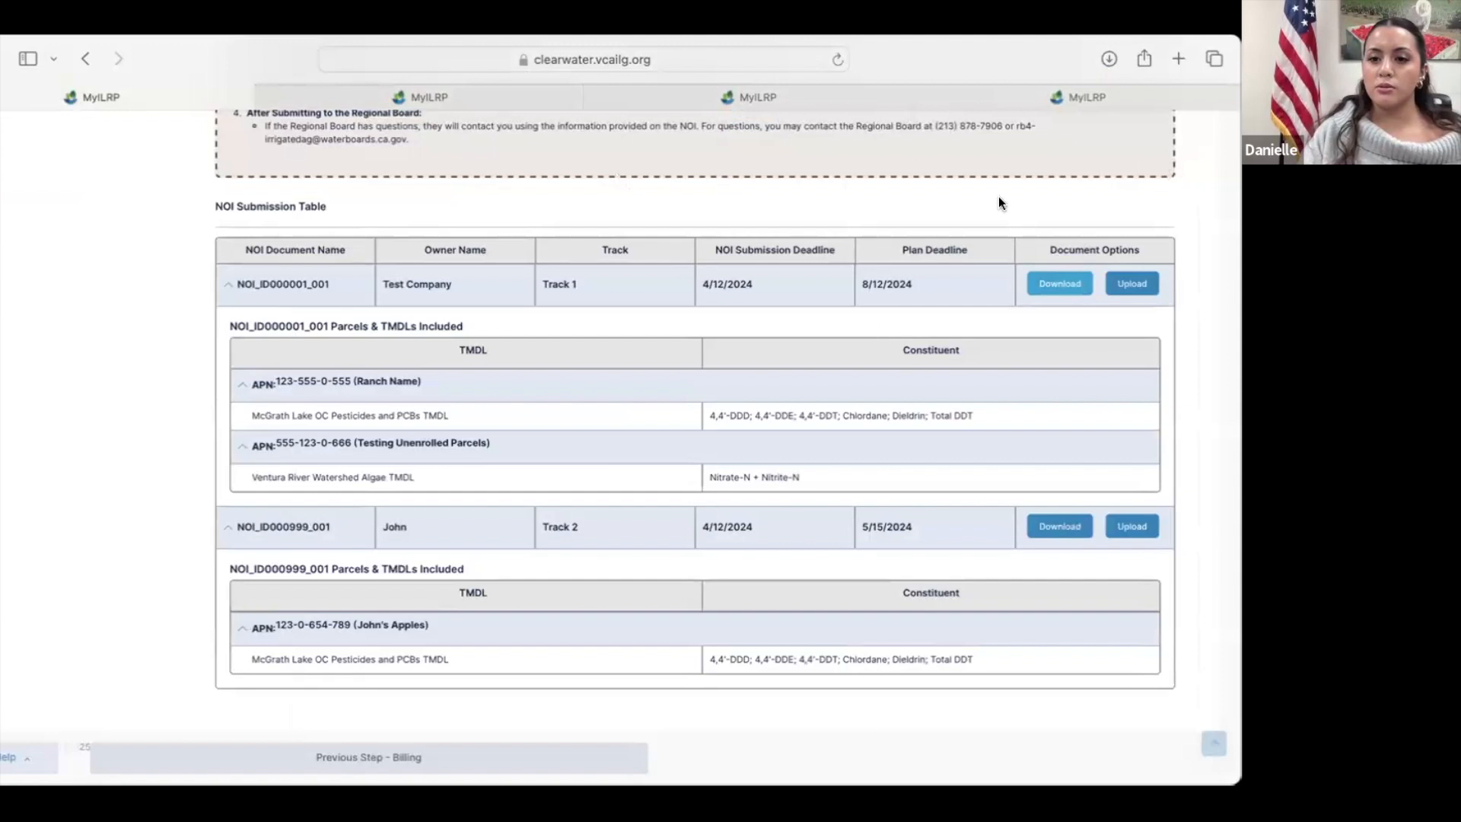
pyautogui.click(1119, 285)
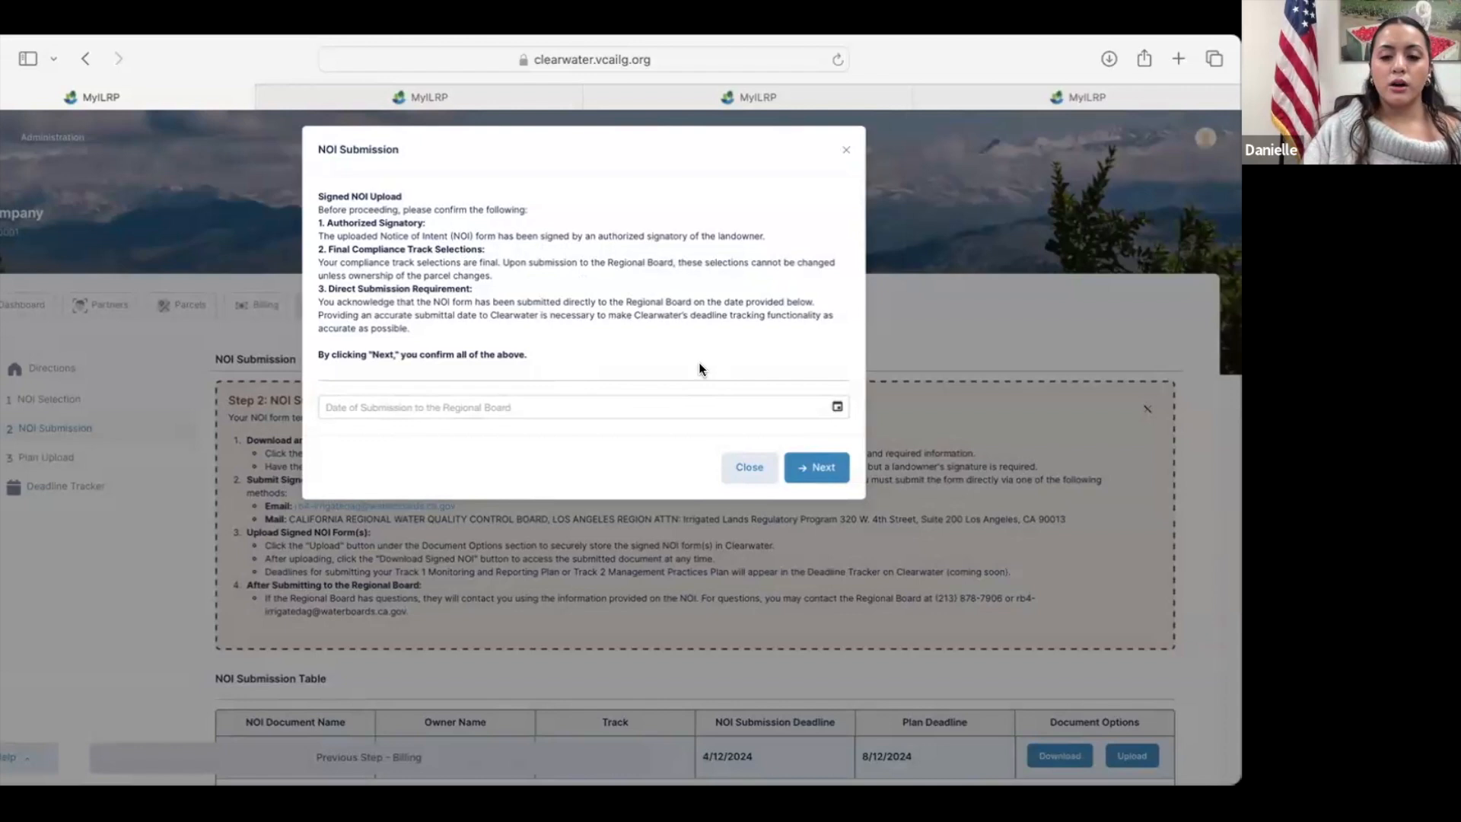
pyautogui.click(841, 401)
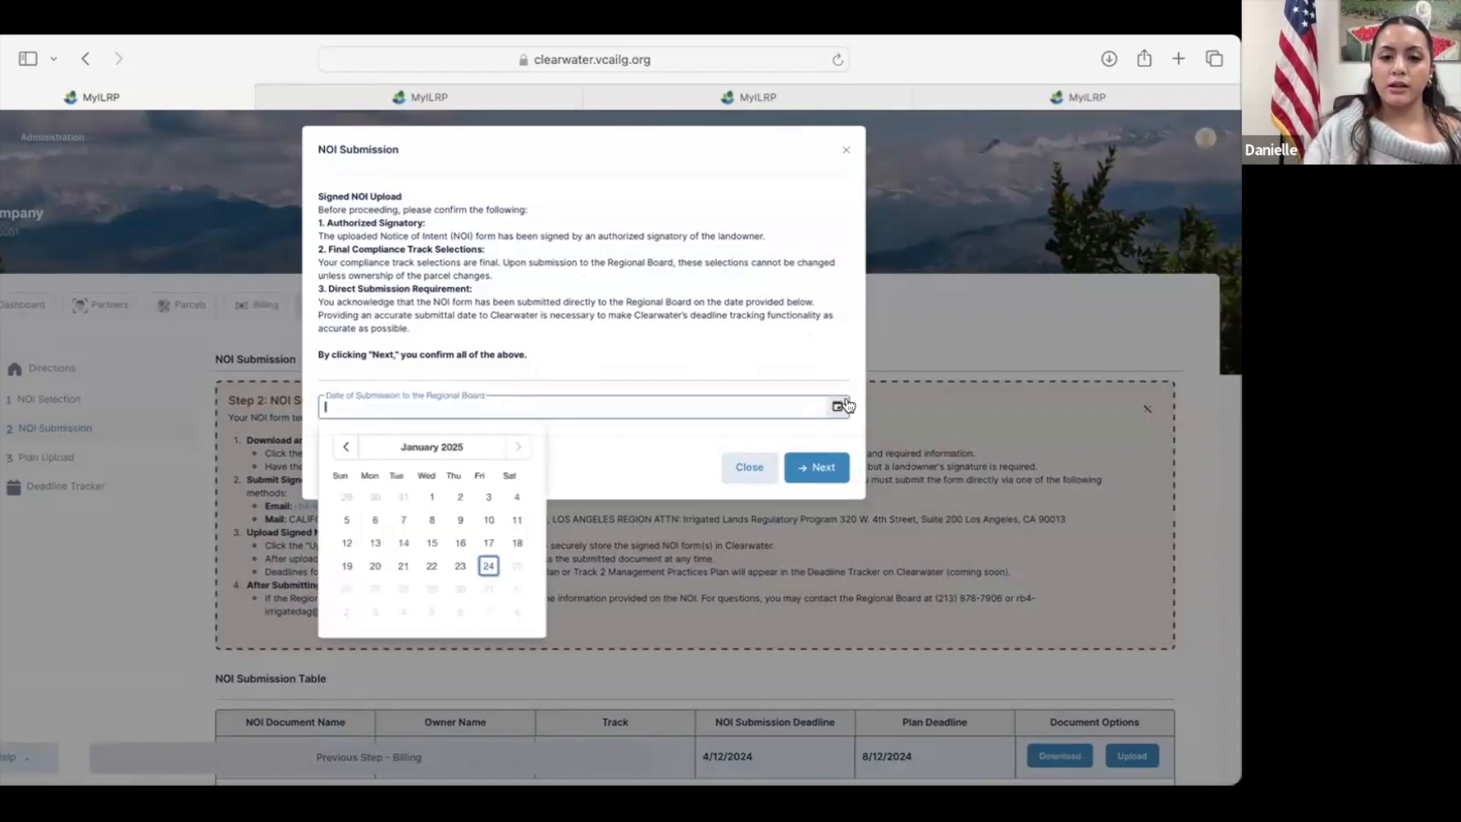
pyautogui.click(461, 565)
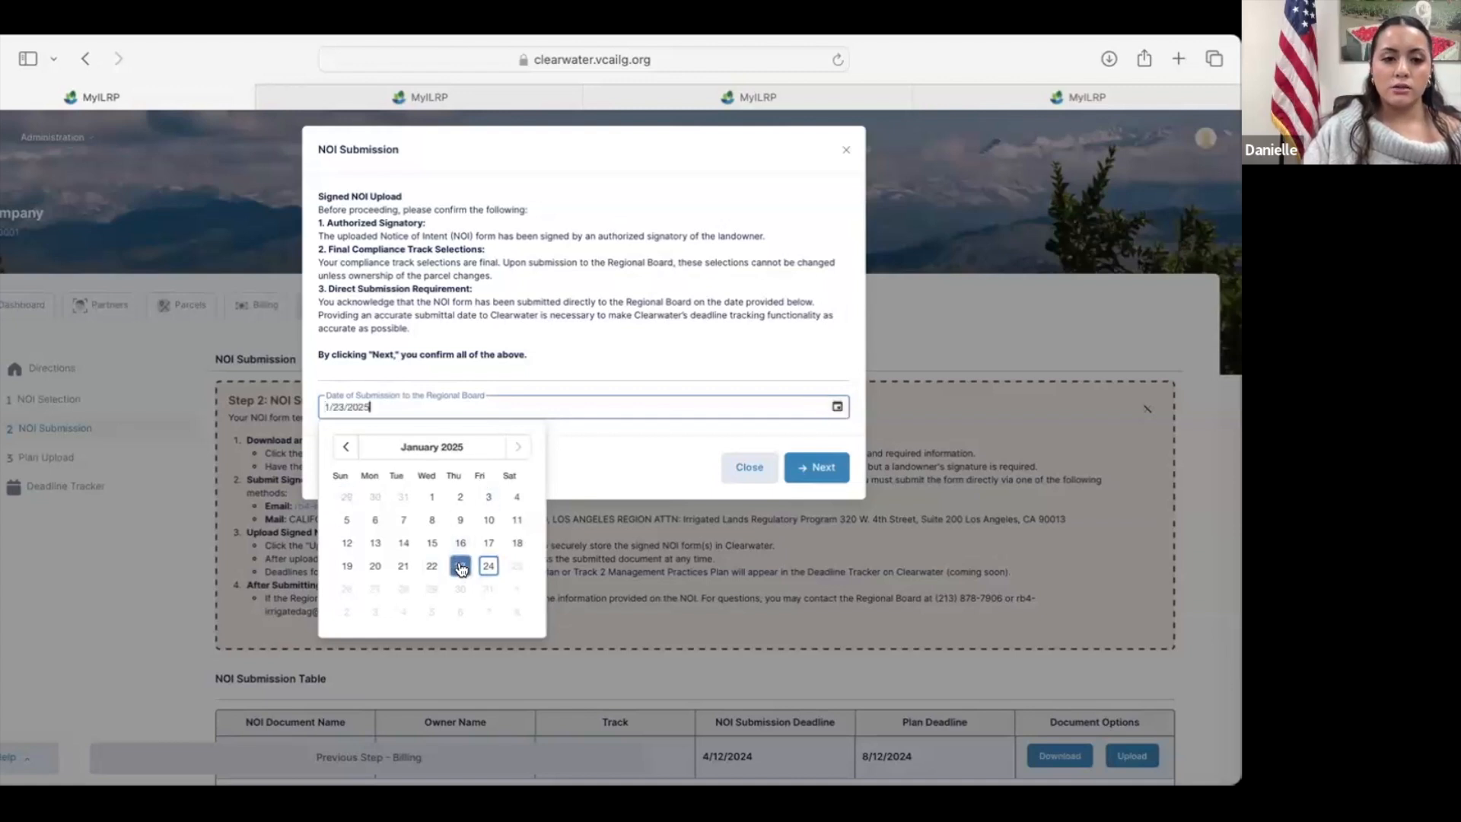
pyautogui.click(818, 466)
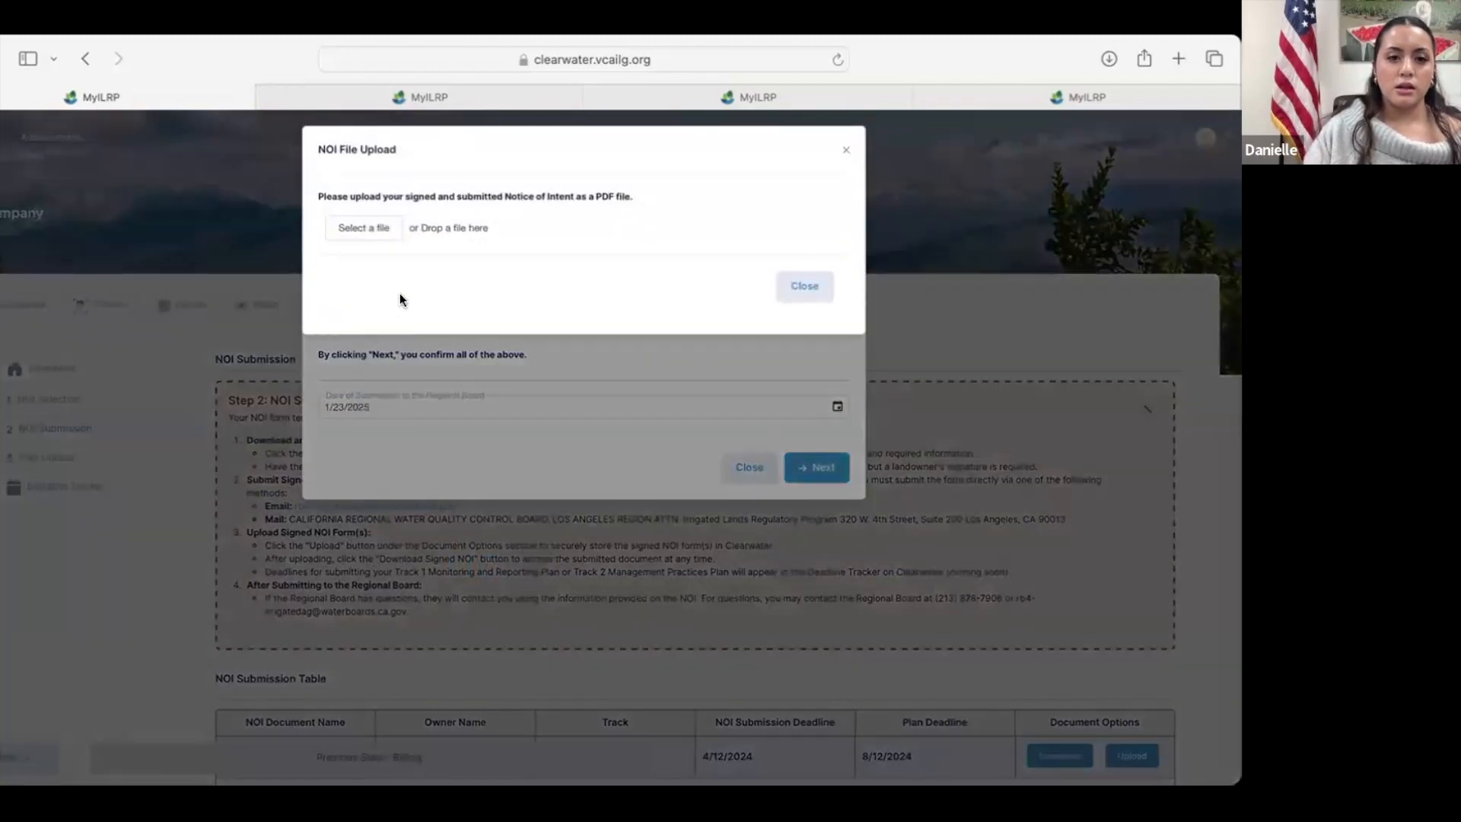
pyautogui.click(375, 231)
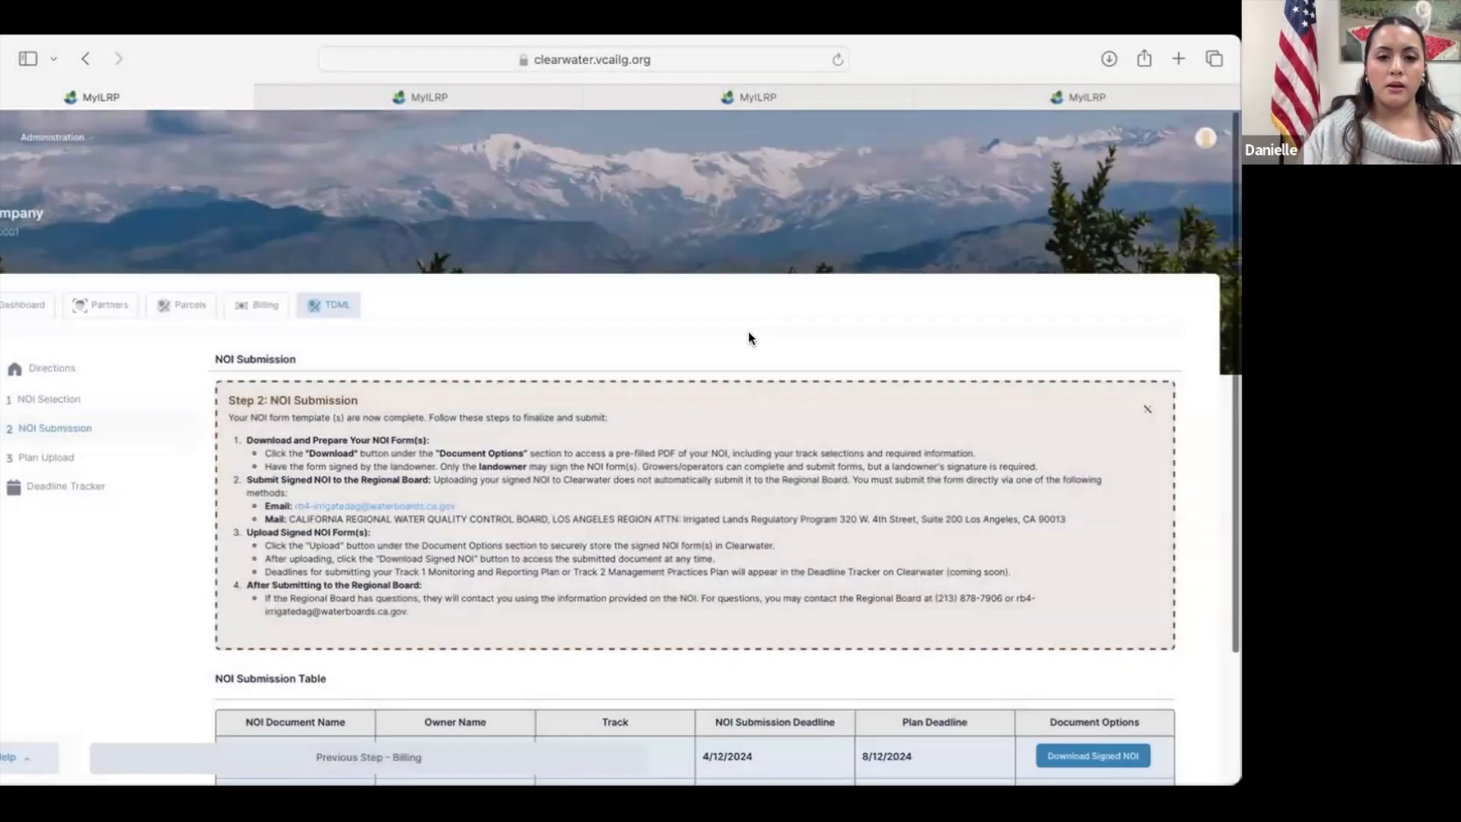
# Step: Expand the Track 2 NOI document in the NOI Submission Table to see its included parcel
pyautogui.scroll(-3, 751, 341)
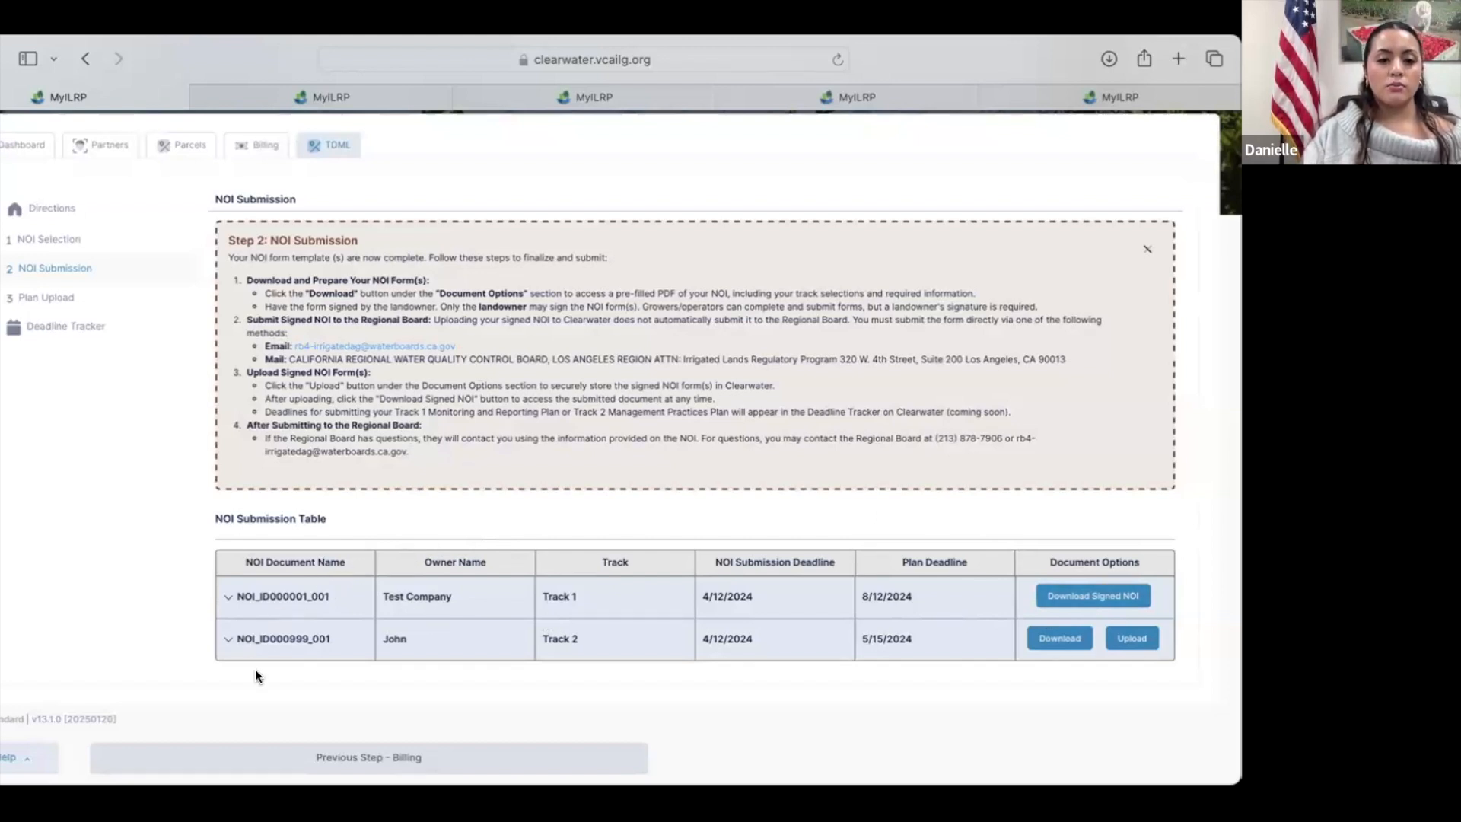
pyautogui.click(228, 640)
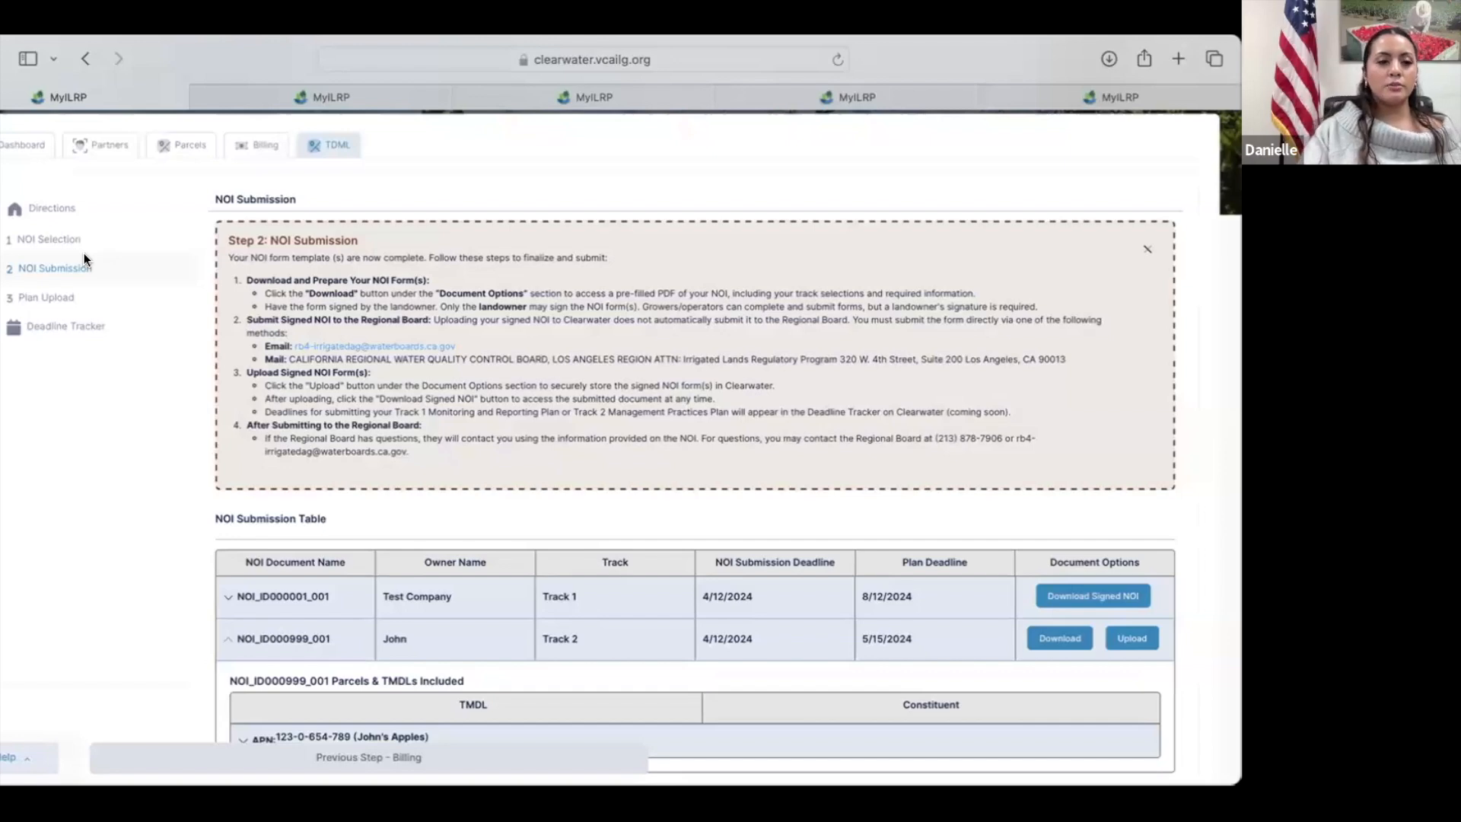
# Step: Review the Step 3 Plan Upload and Deadline Tracker sections of the TMDL module
pyautogui.click(43, 291)
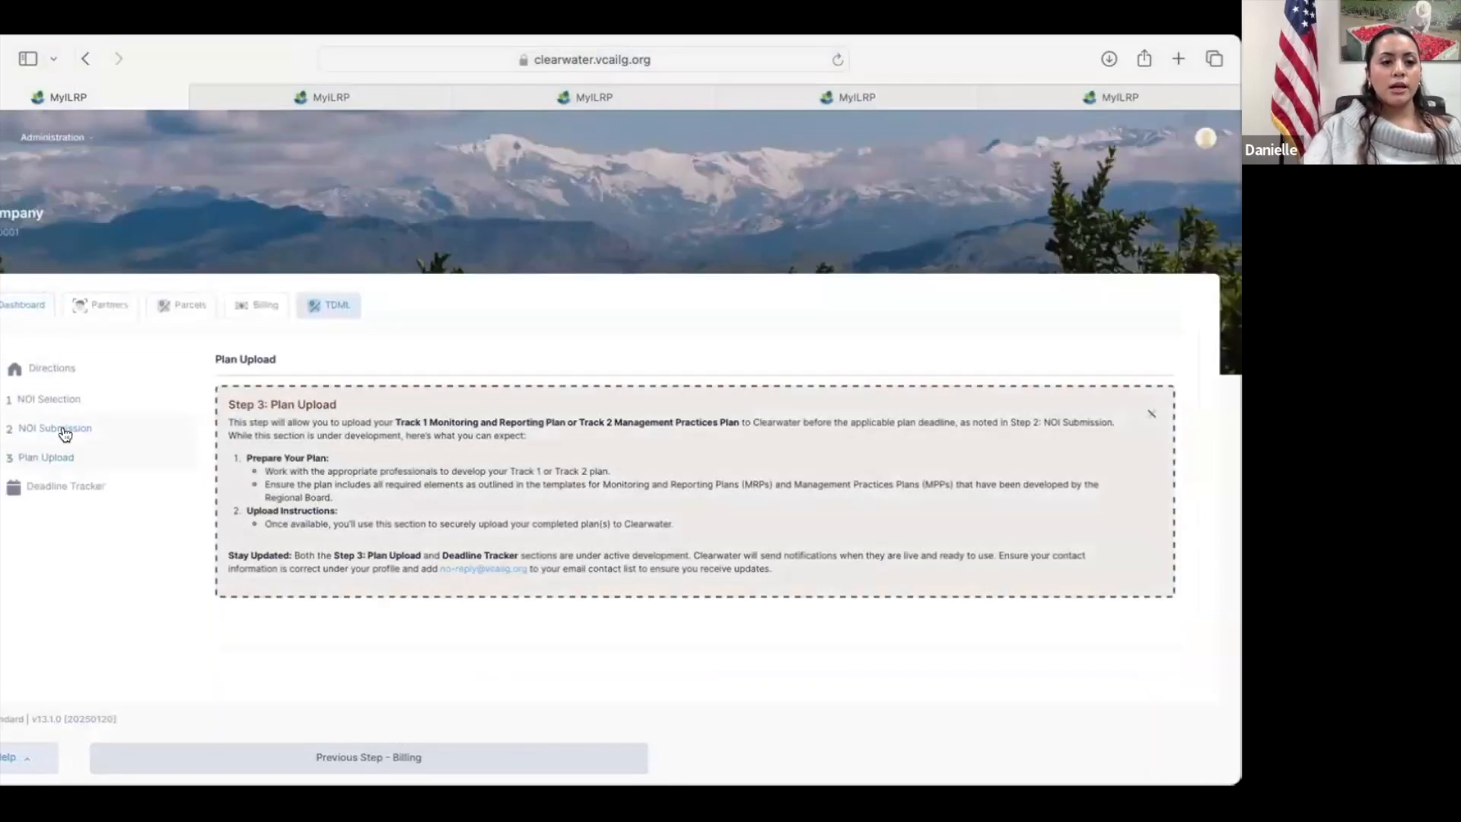
pyautogui.click(65, 484)
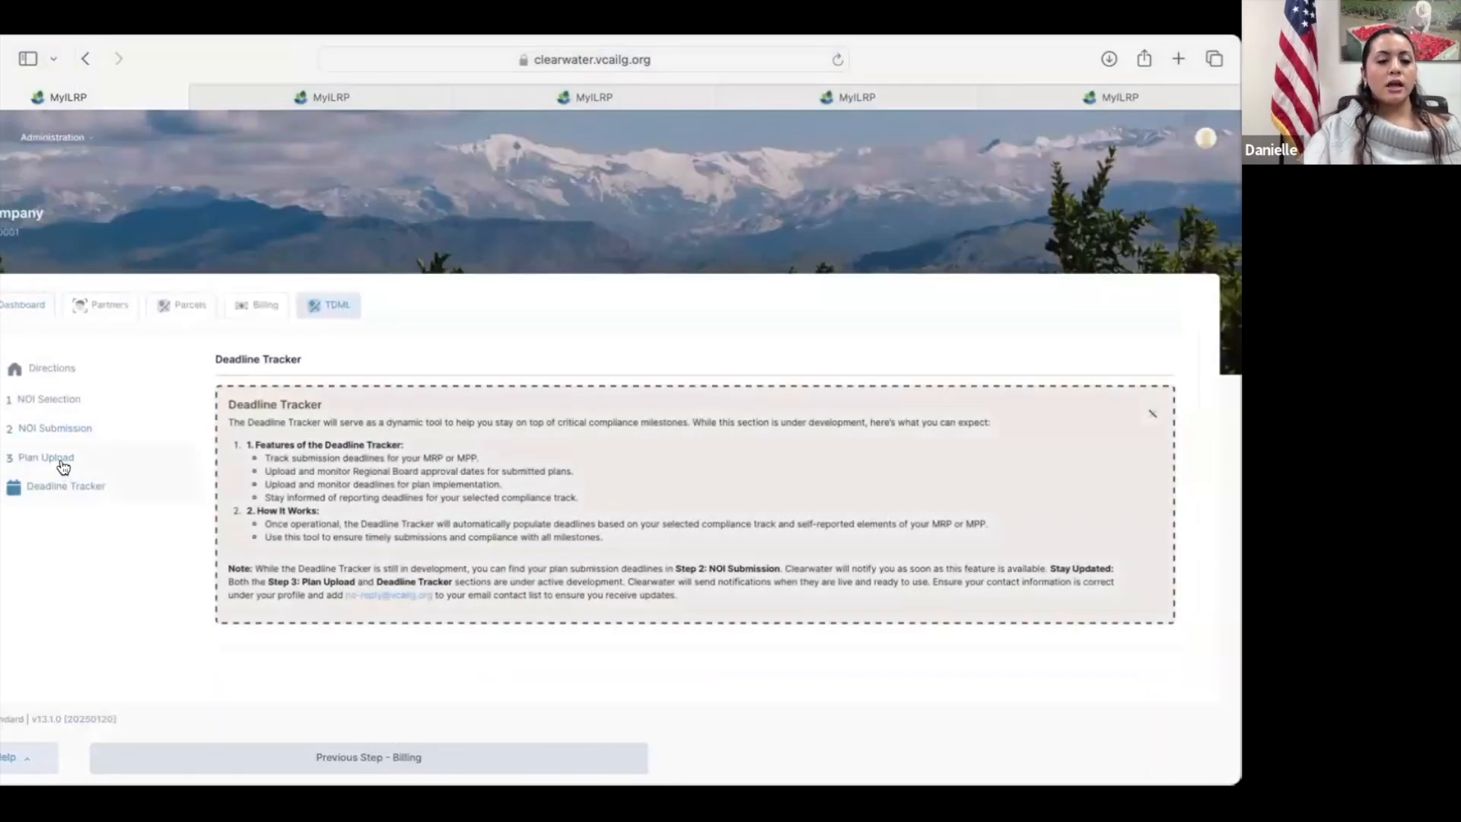
pyautogui.click(61, 461)
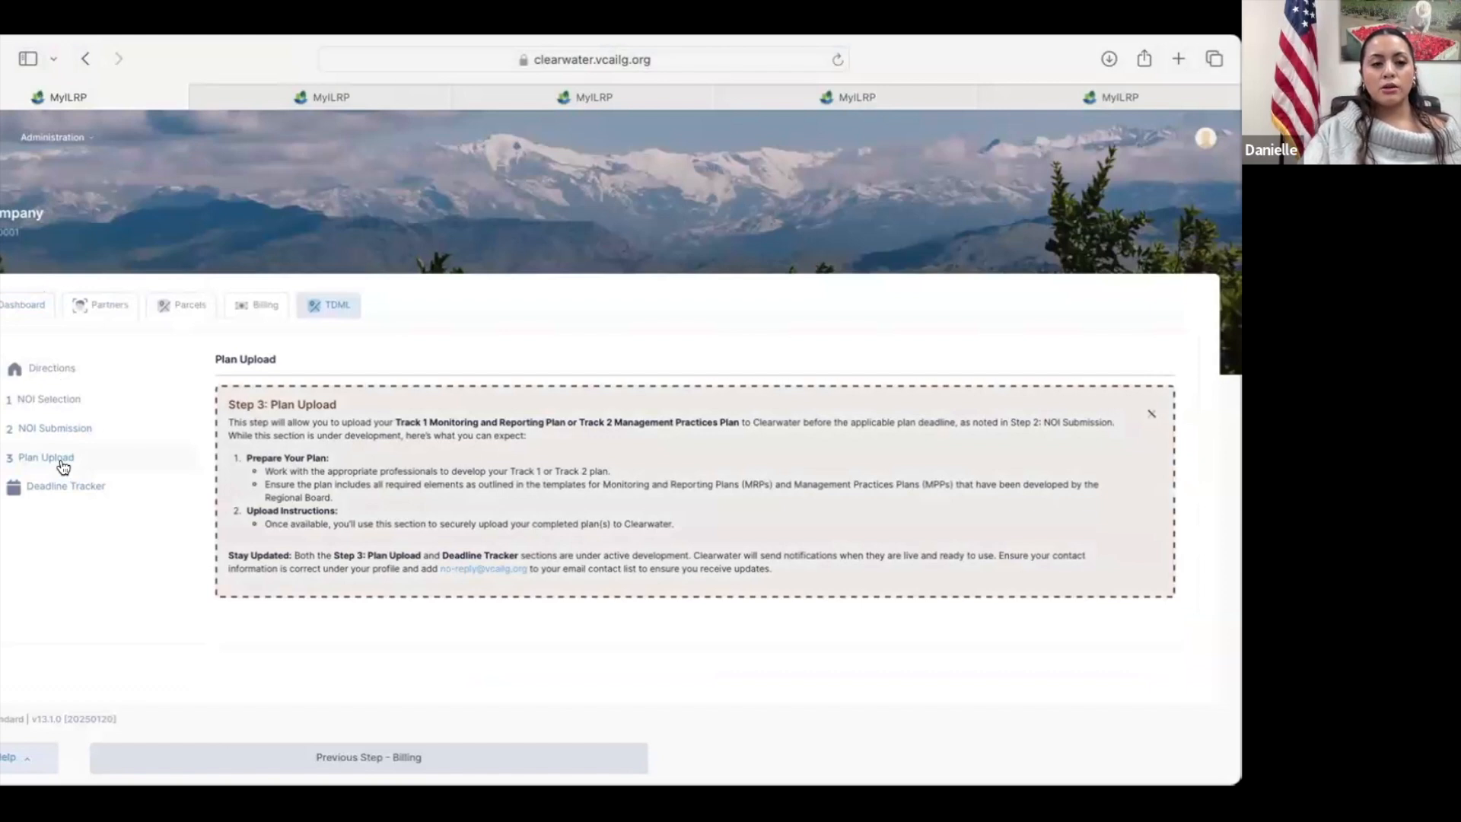
pyautogui.click(101, 488)
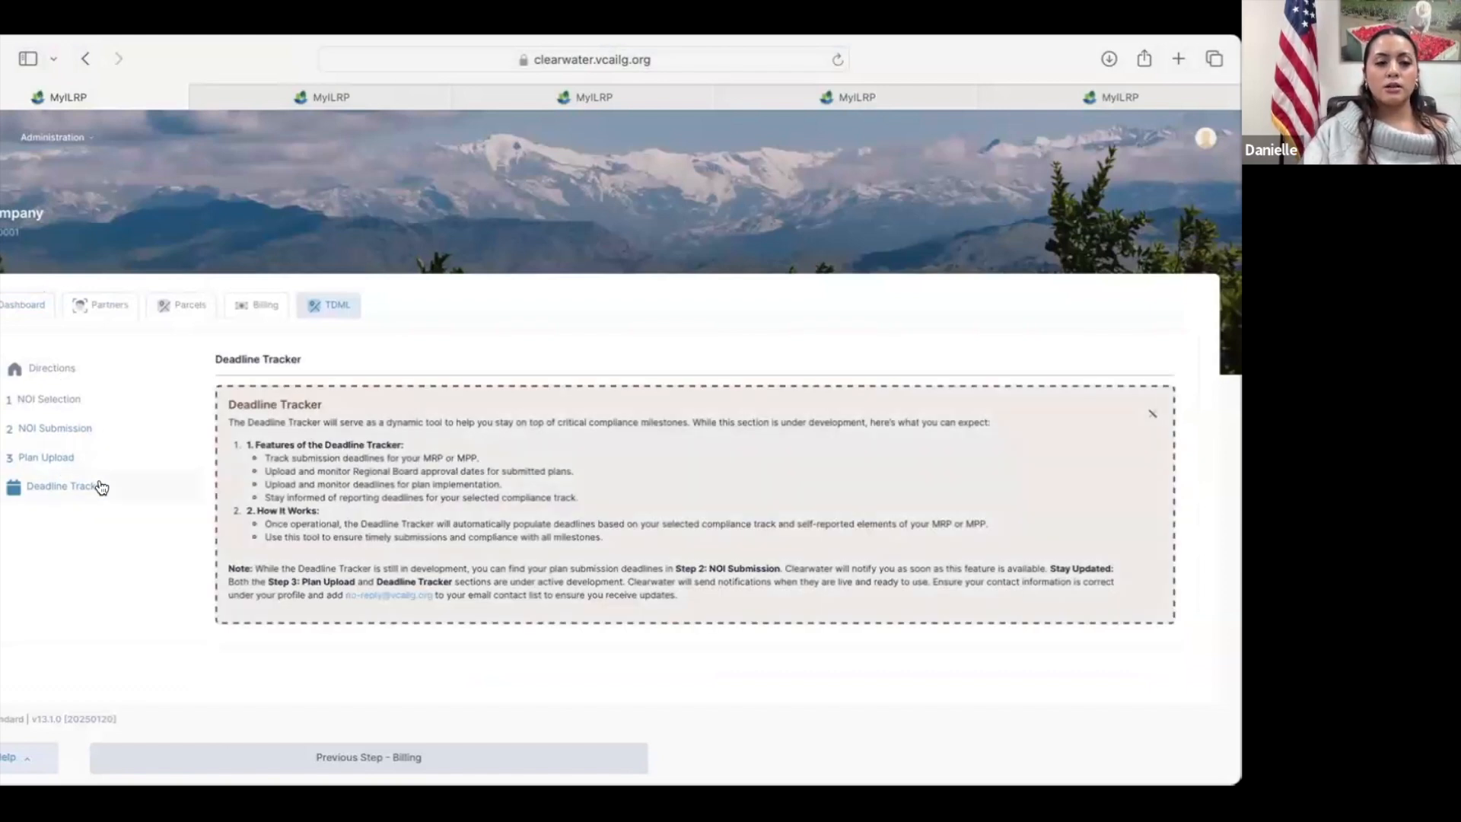